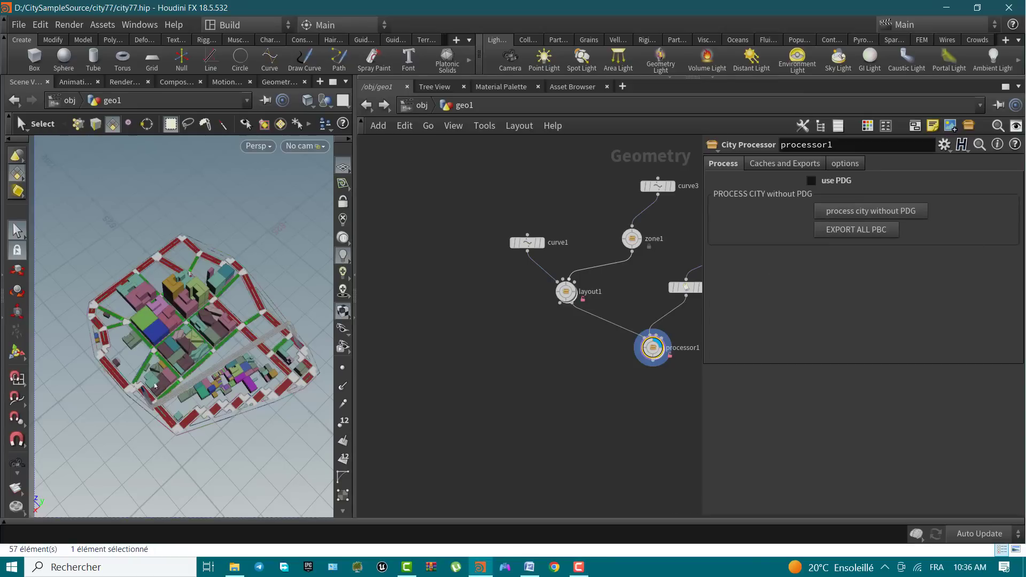
Process the city without PDG using the processor1 City Processor node
scroll(539, 371, up, 4)
middle_drag(618, 357, 433, 397)
click(903, 211)
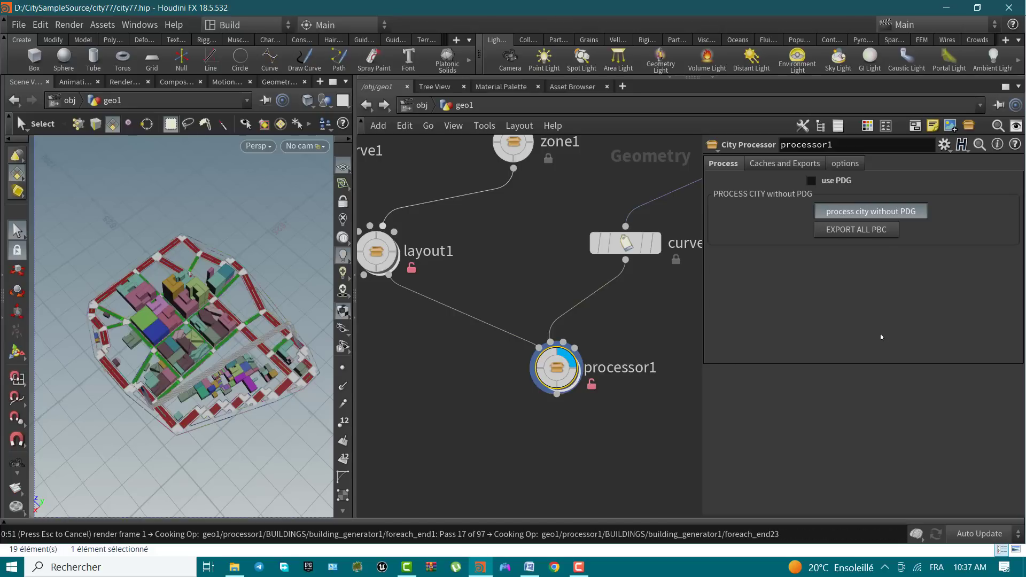
click(579, 567)
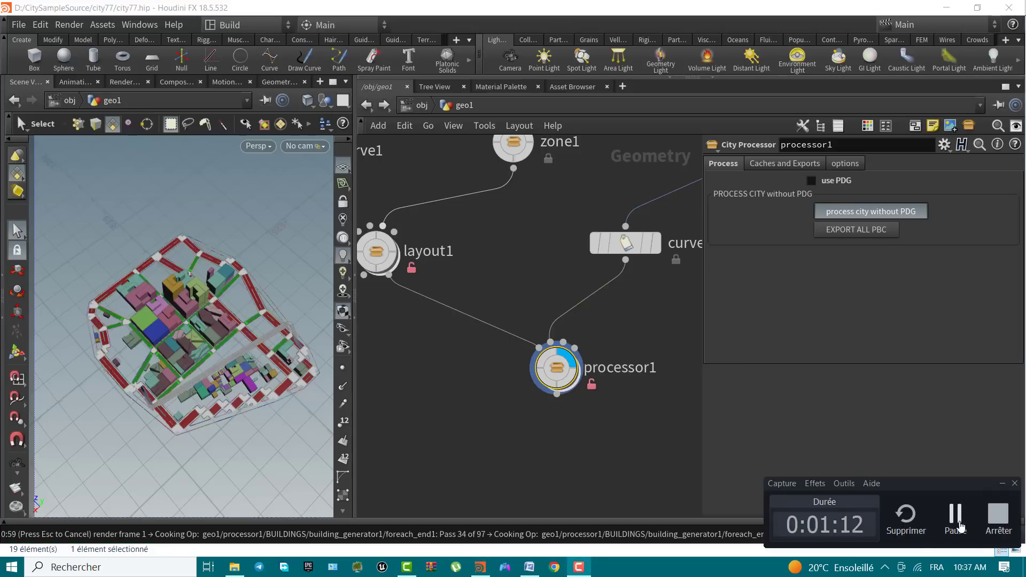
click(955, 518)
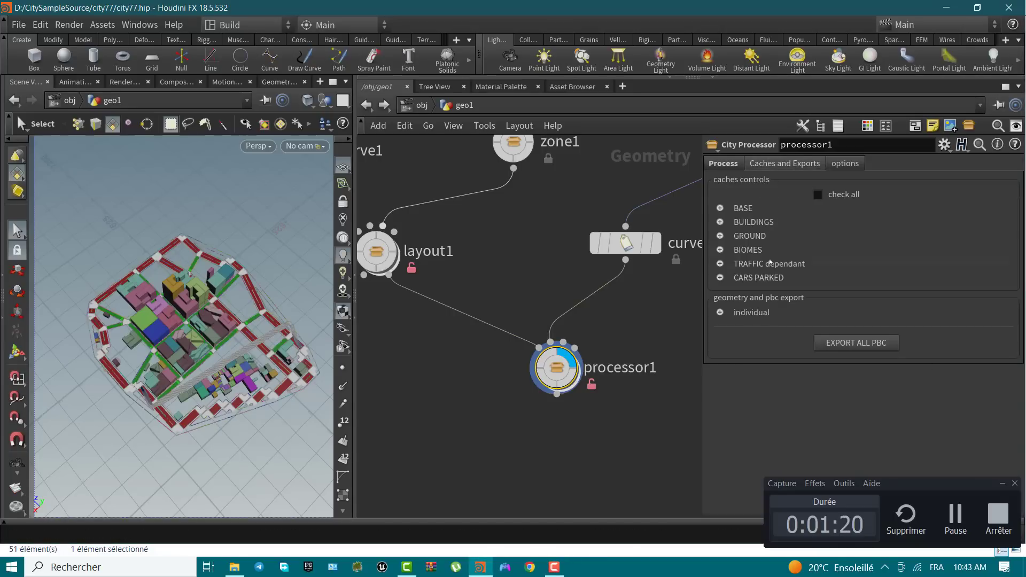
Export the building PBC from the individual geometry and PBC exports of the City Processor
click(720, 223)
click(719, 222)
click(719, 312)
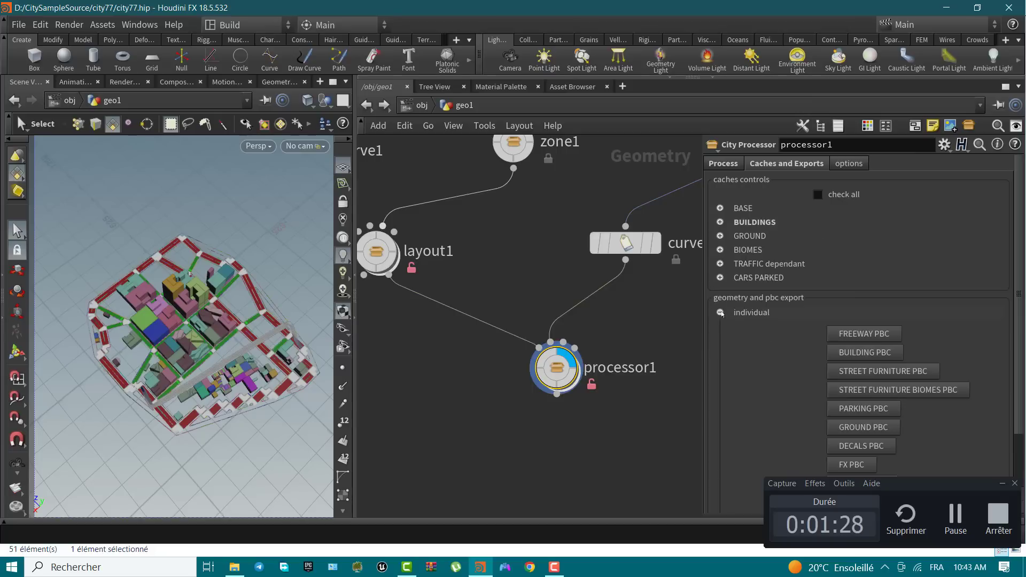
click(720, 312)
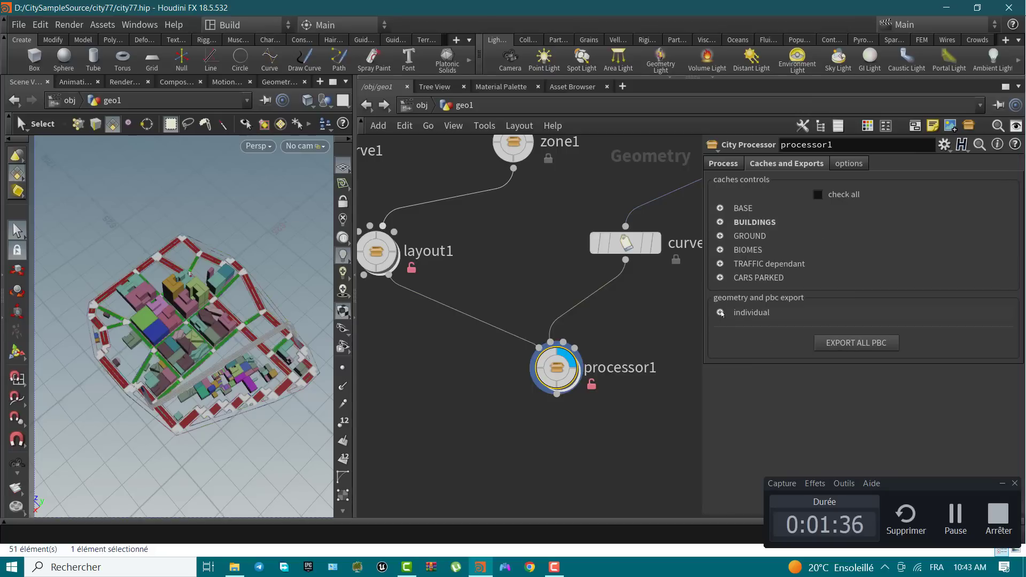
click(719, 312)
scroll(779, 338, down, 3)
click(869, 288)
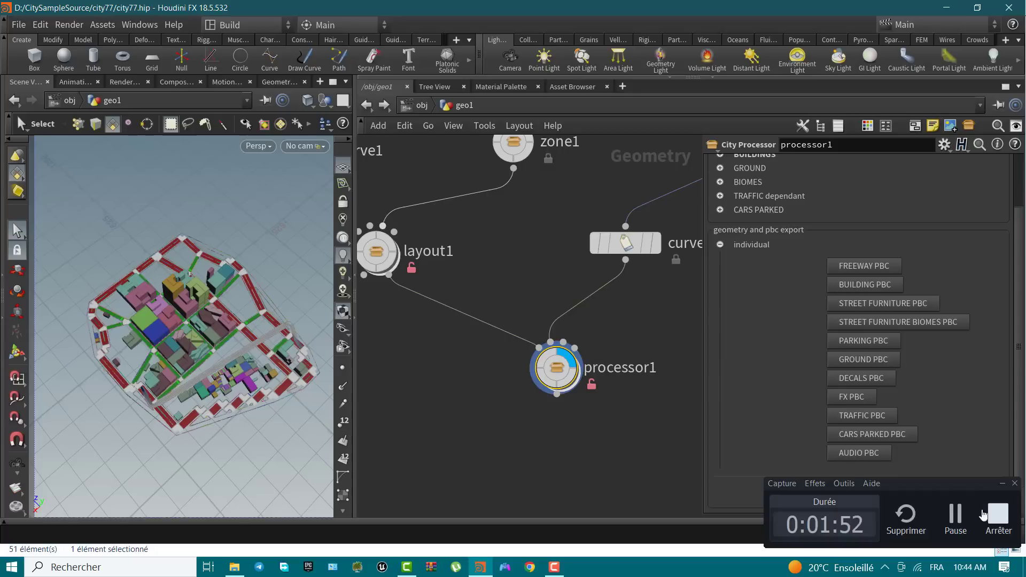
click(957, 516)
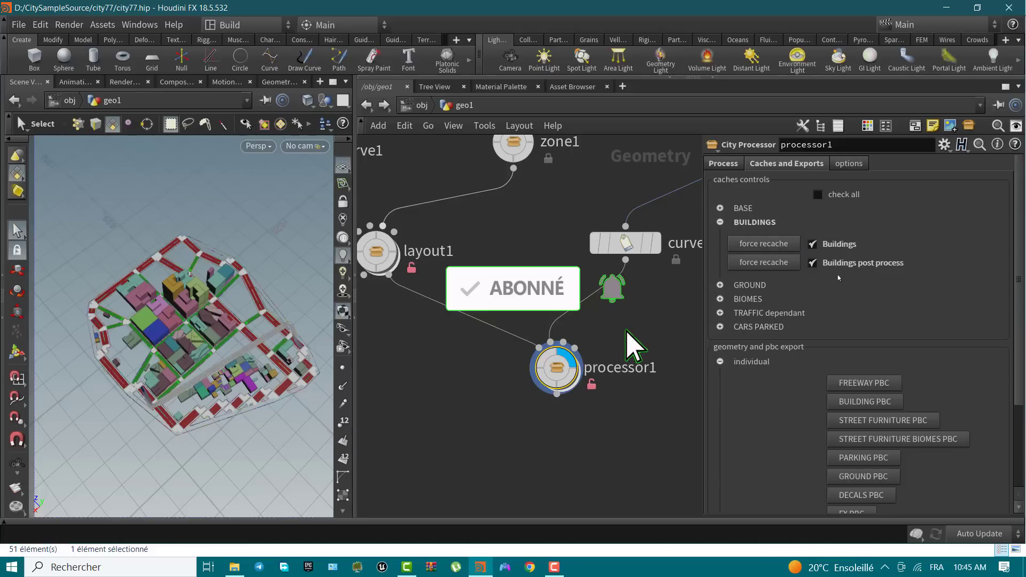
Check the BUILDINGS cache settings and export all PBC files from the City Processor
click(719, 223)
click(720, 223)
scroll(921, 325, down, 3)
click(880, 490)
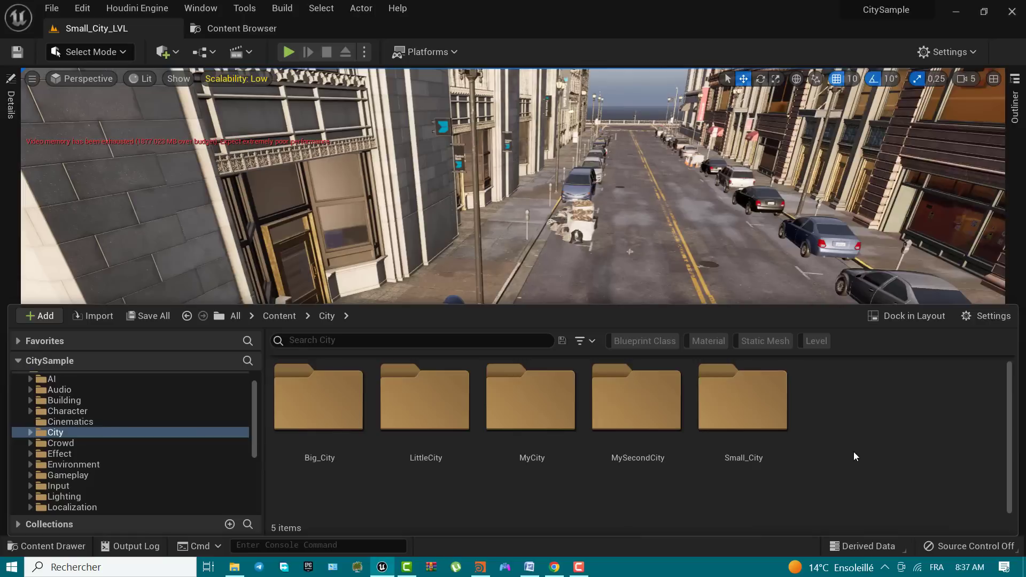
In Unreal Engine, create a folder named city77 inside the City content folder and open it
right_click(855, 452)
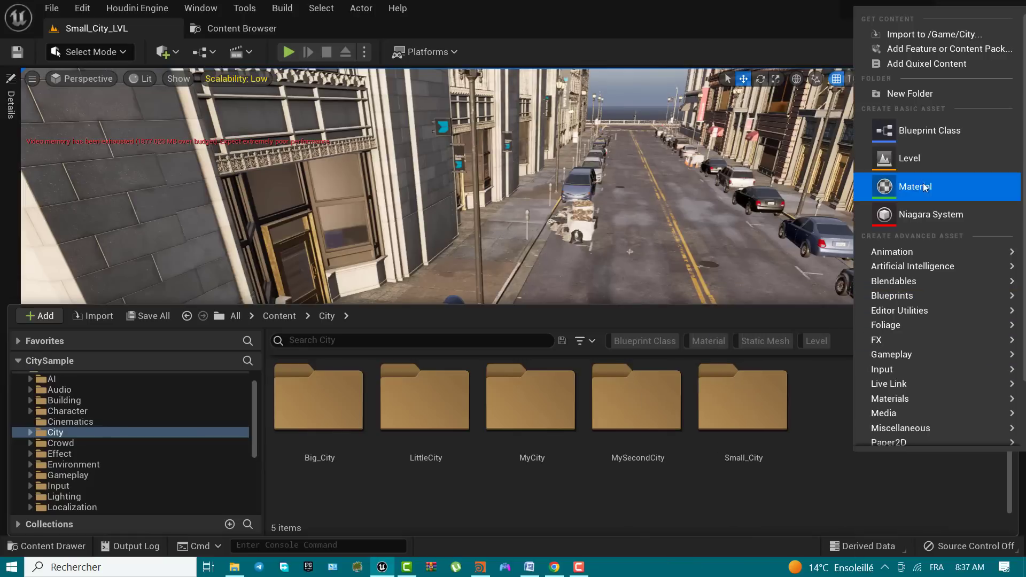
click(936, 95)
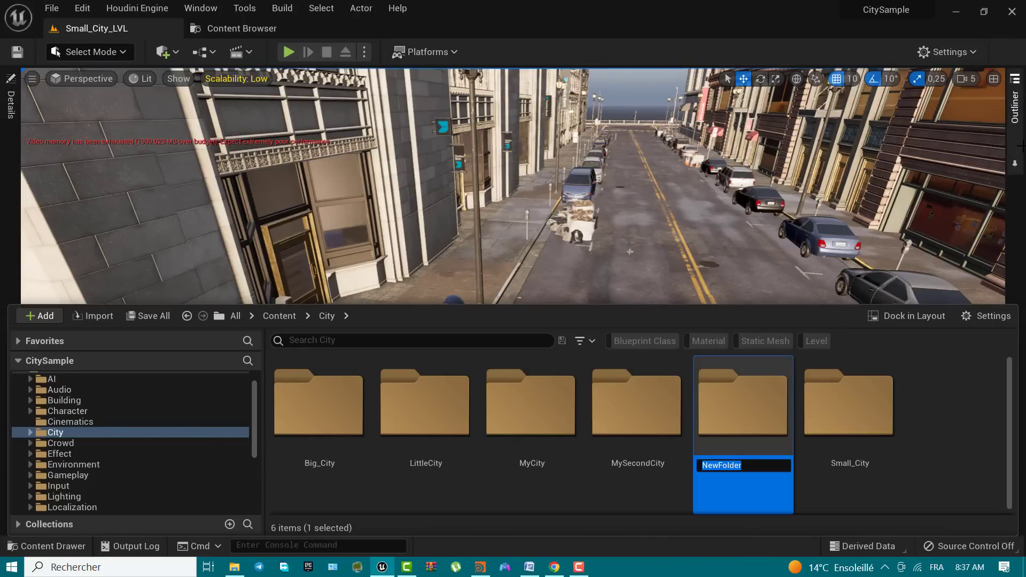
text(city77)
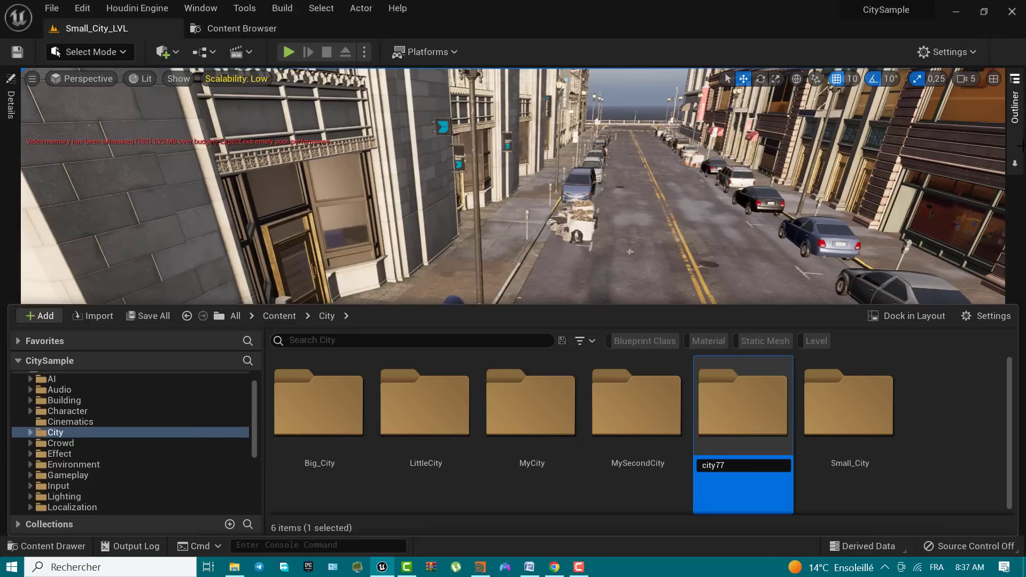
key(Return)
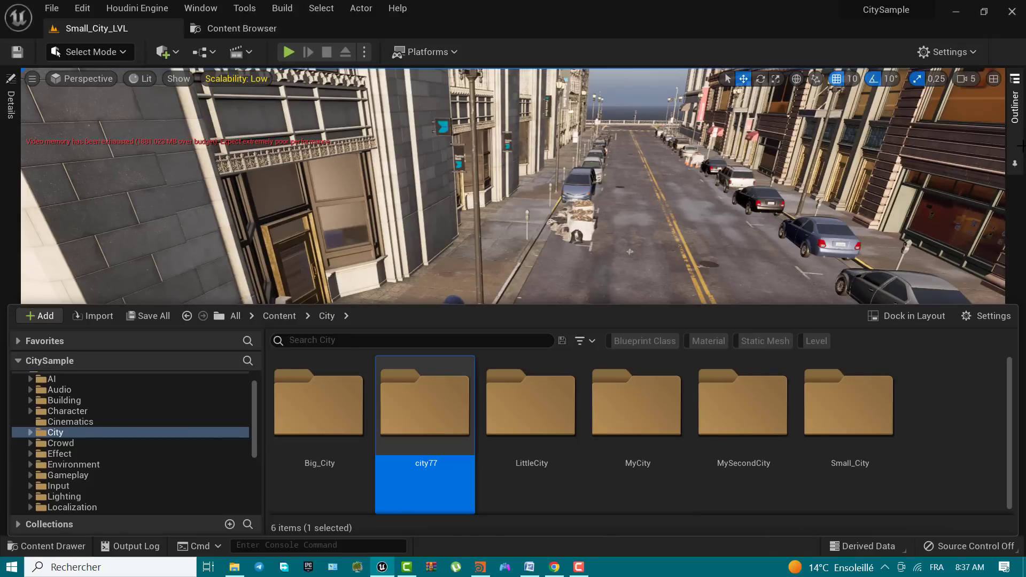
key(Return)
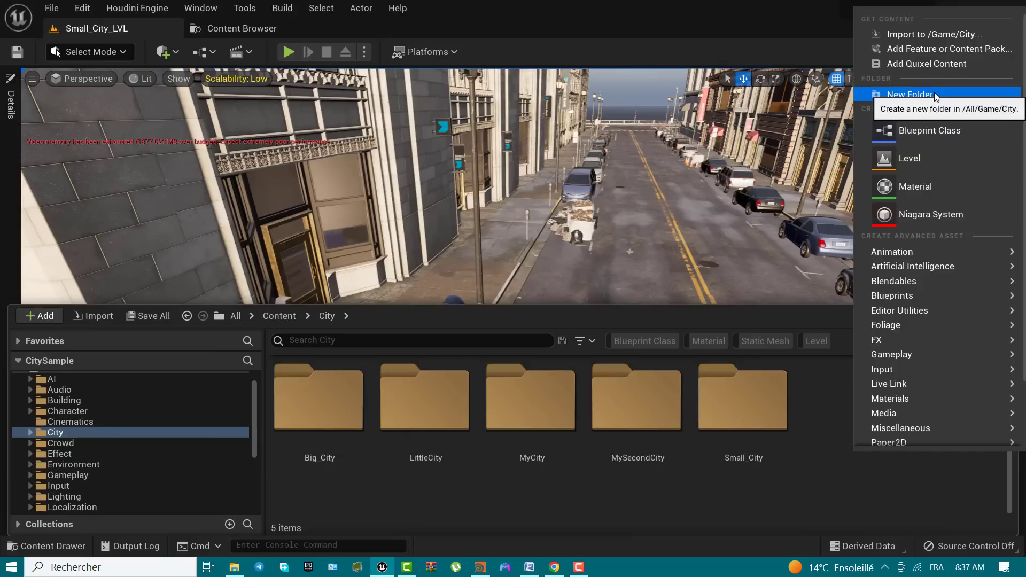
click(910, 93)
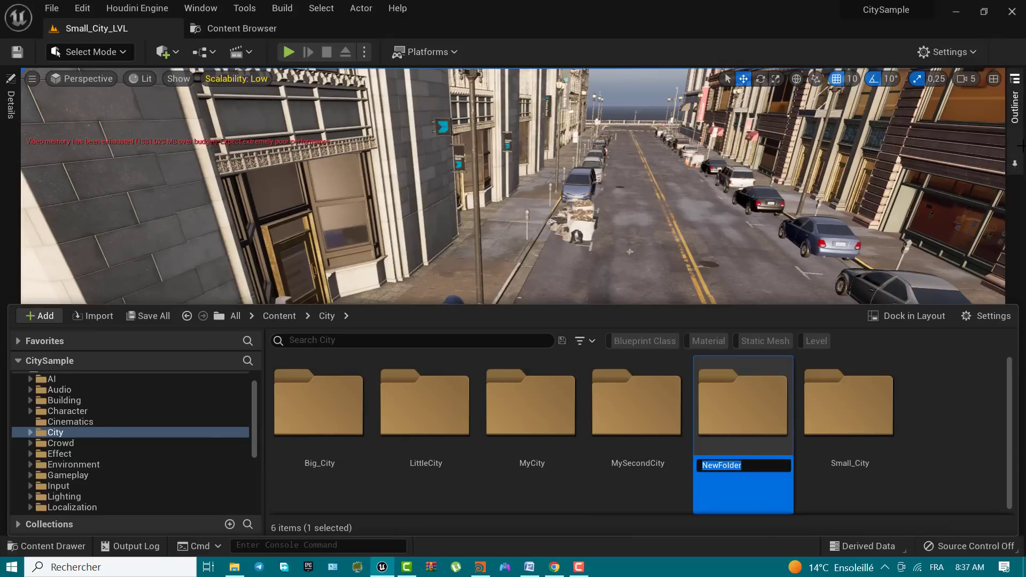
text(city77)
key(Return)
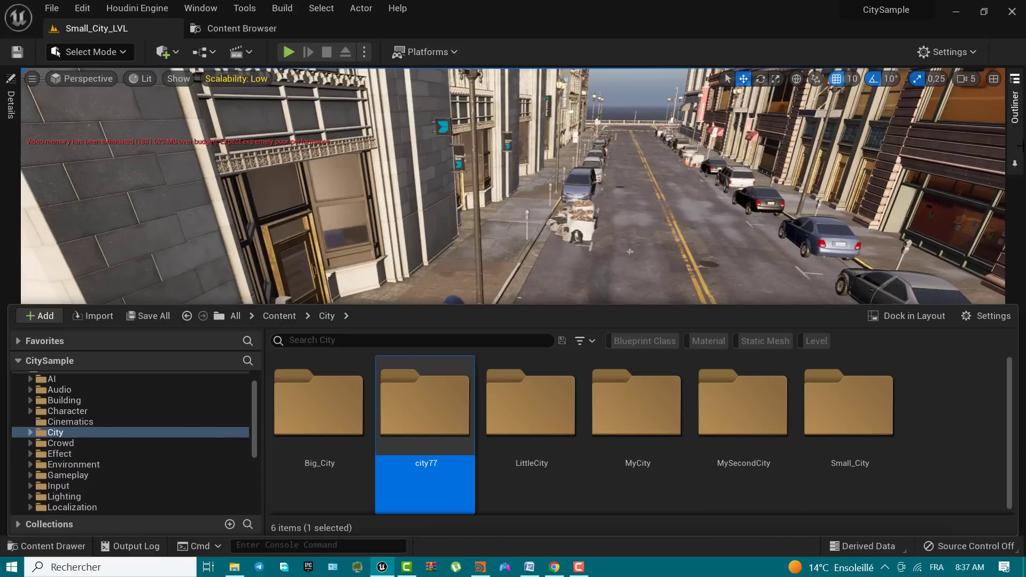
key(Return)
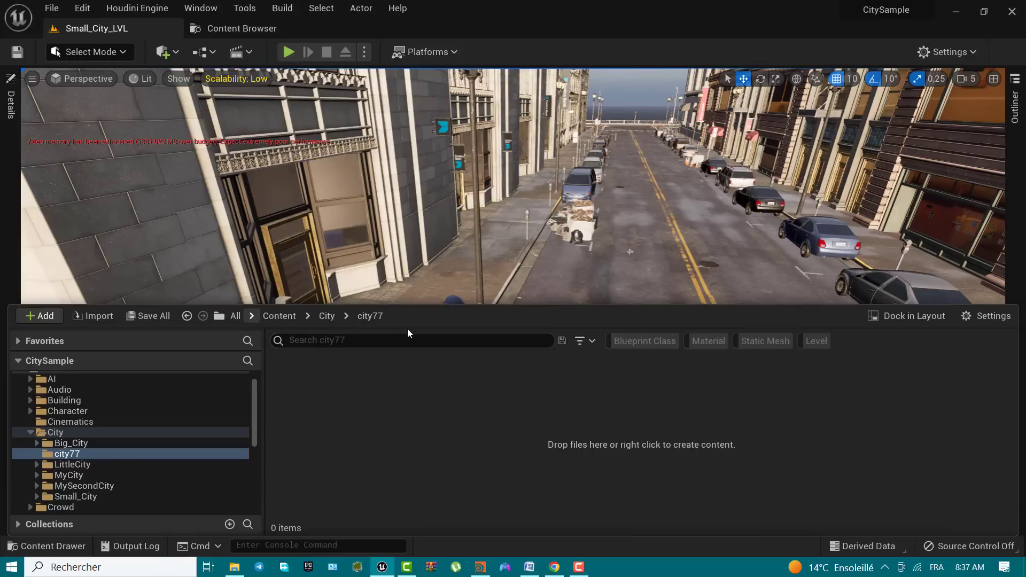
Create a folder named Geometry inside the city77 folder
right_click(338, 412)
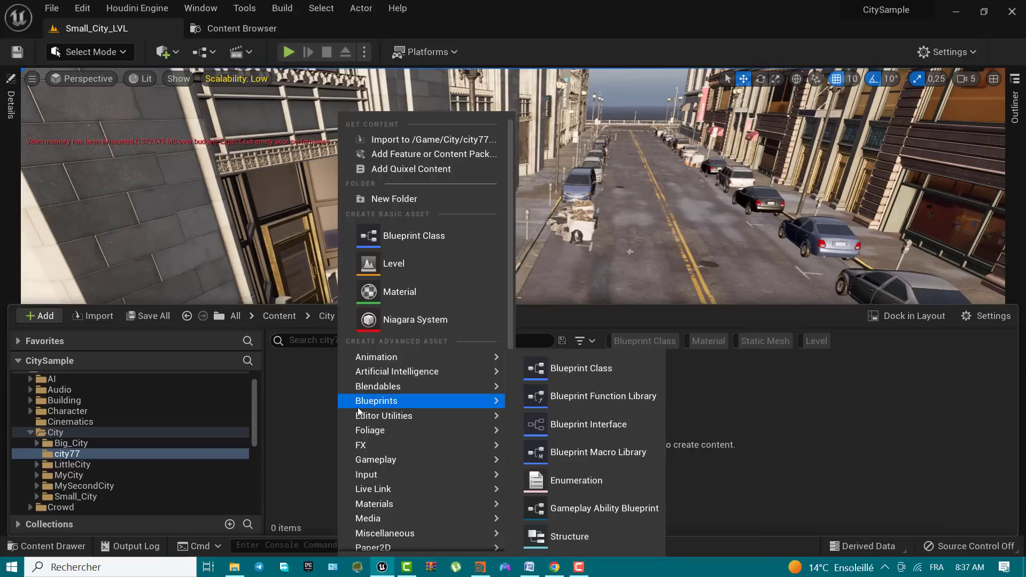
click(435, 203)
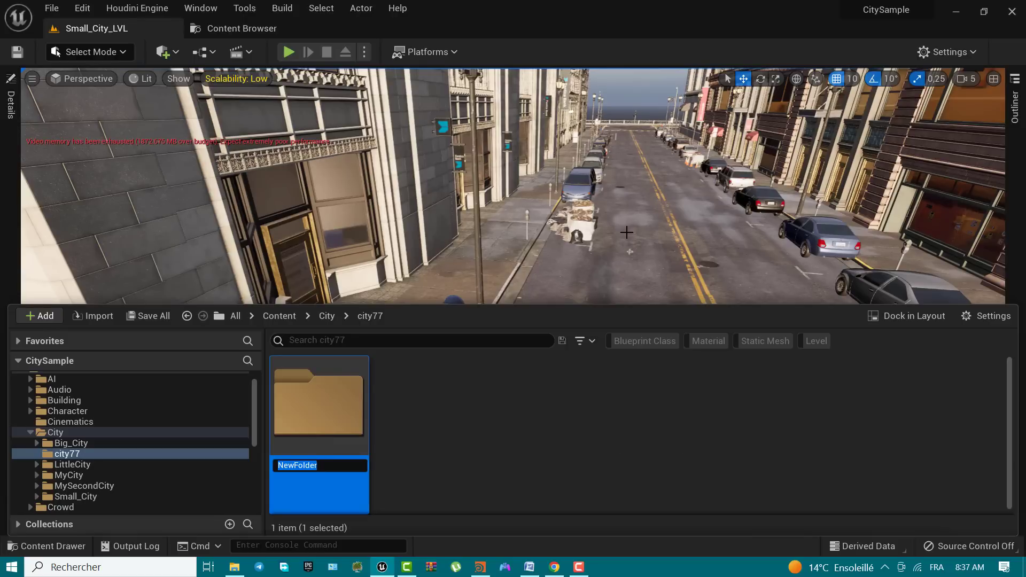
text(Geometry)
key(Return)
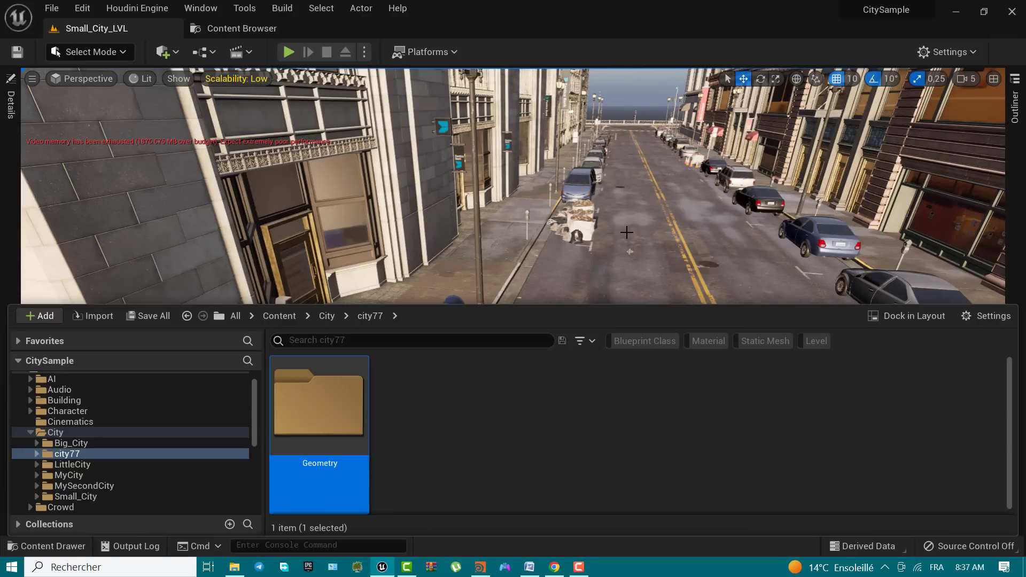
Create a folder named PBC beside the Geometry folder, open it, and return to city77
click(481, 440)
right_click(481, 440)
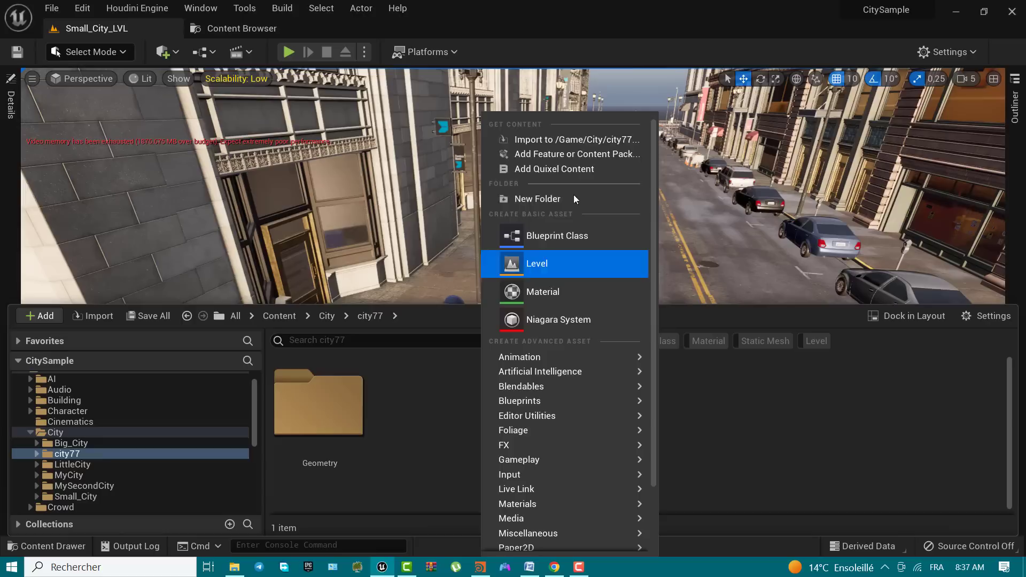
click(548, 202)
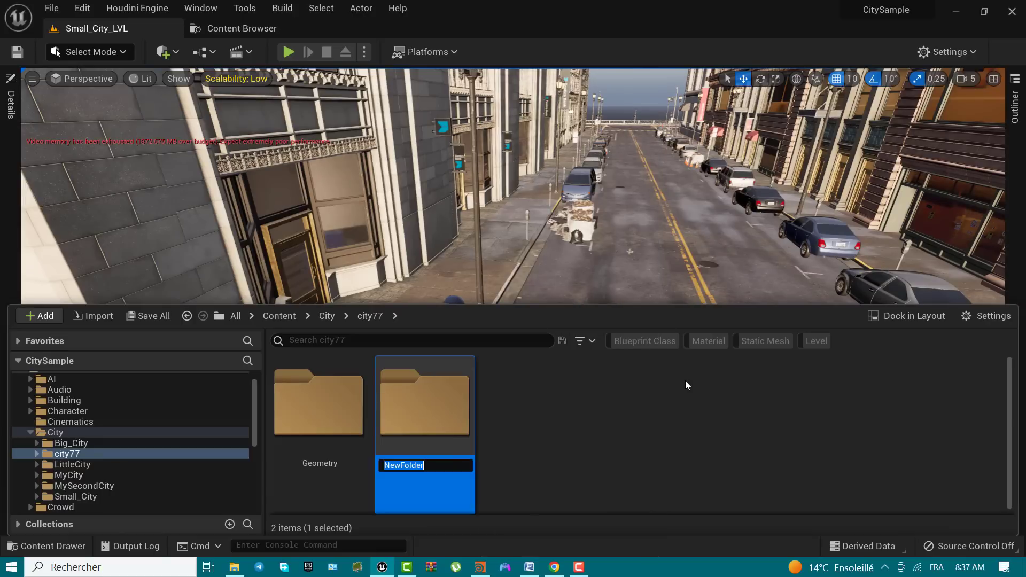
text(PBC)
key(Return)
key(Return)
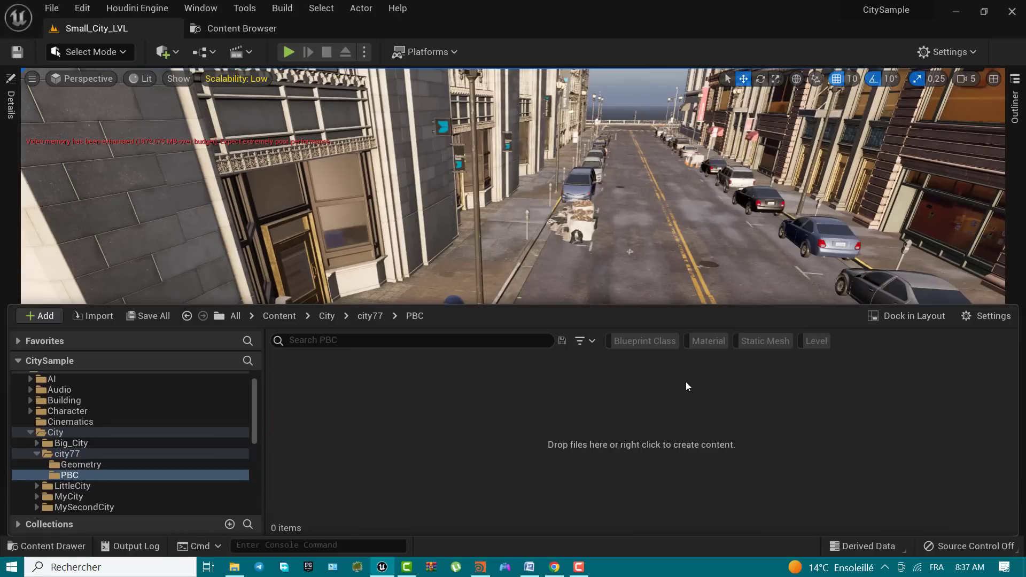
click(370, 316)
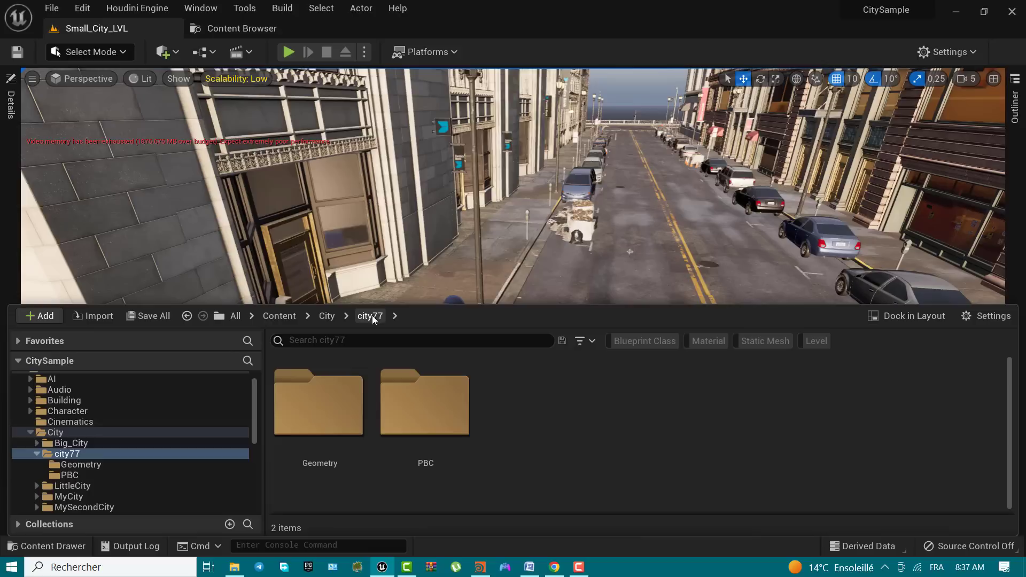
Create a Houdini Engine session and check that its session commands are available
click(134, 9)
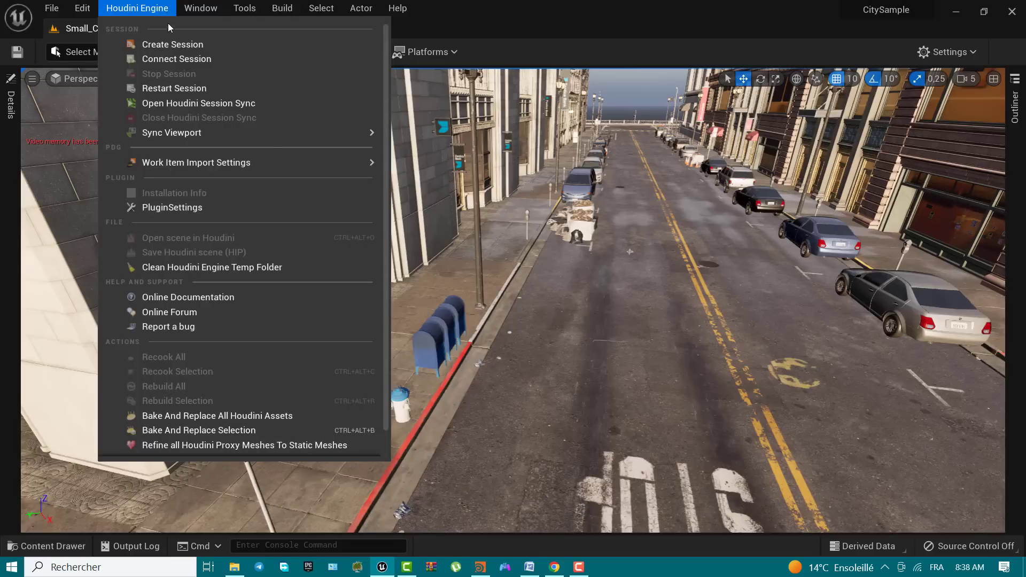
click(190, 42)
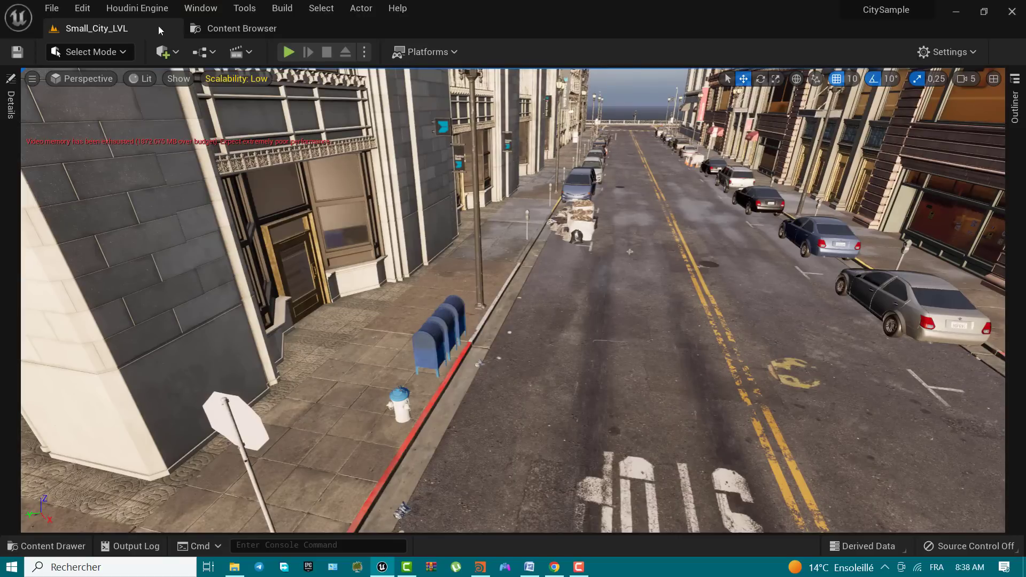
click(151, 8)
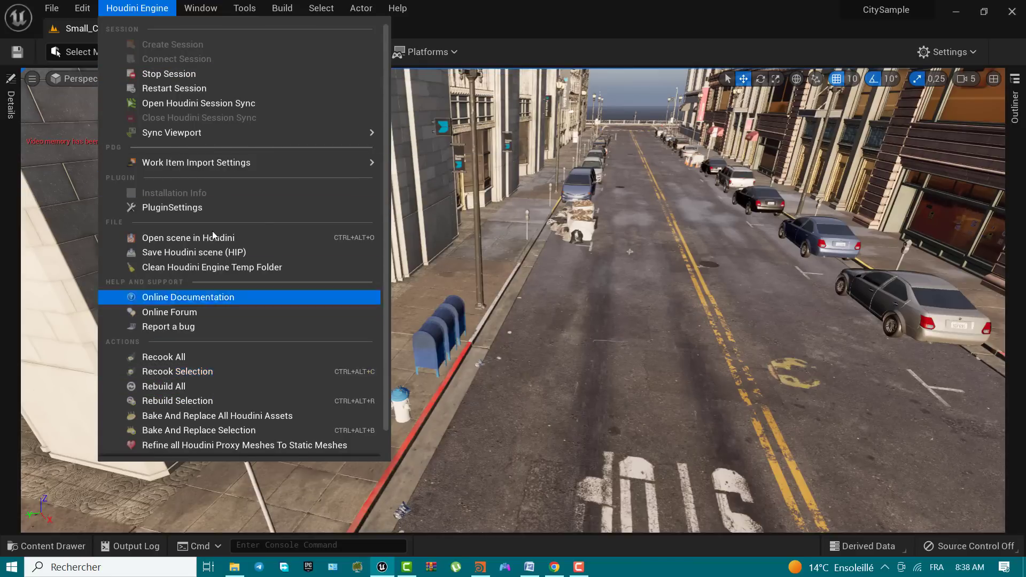
click(397, 8)
click(626, 8)
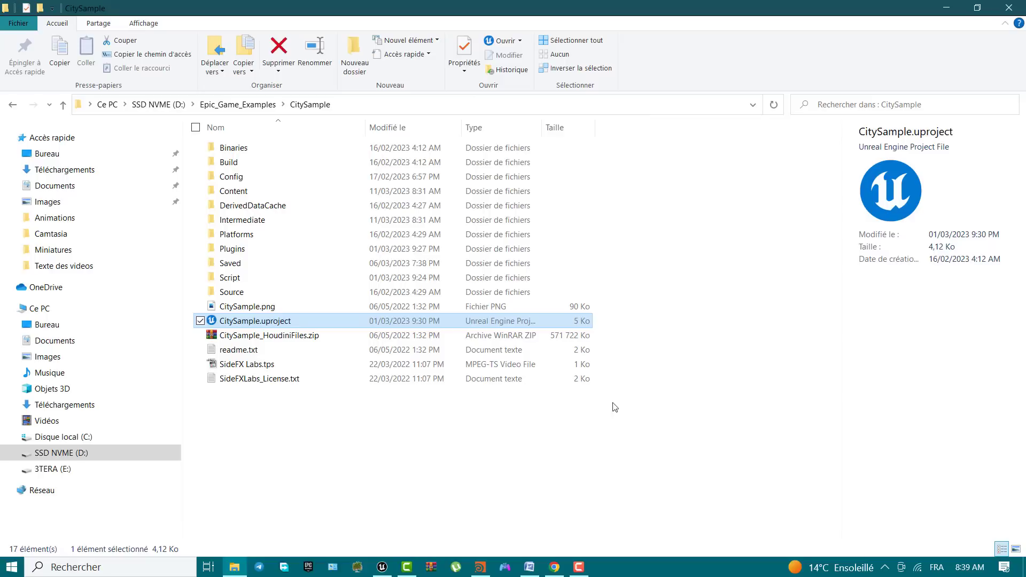
In File Explorer, open the PBC folder of city77 under CitySampleSource on the D: drive
click(161, 104)
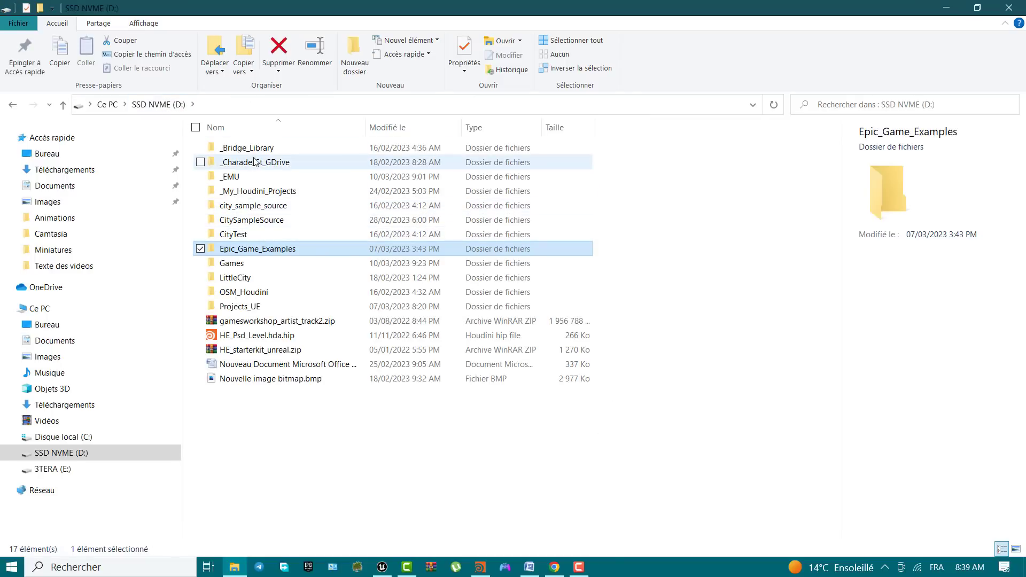
double_click(265, 220)
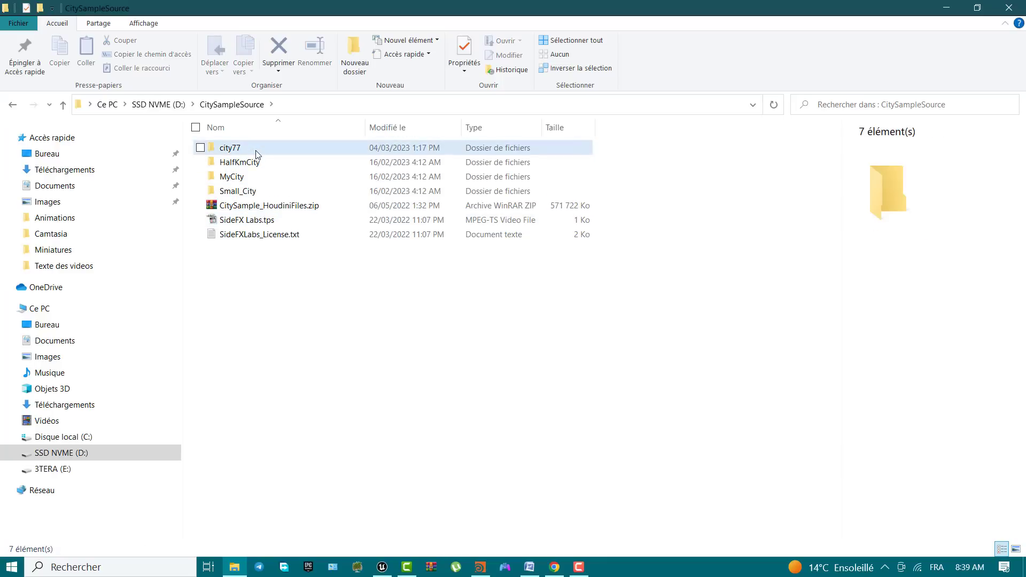
double_click(255, 148)
double_click(251, 223)
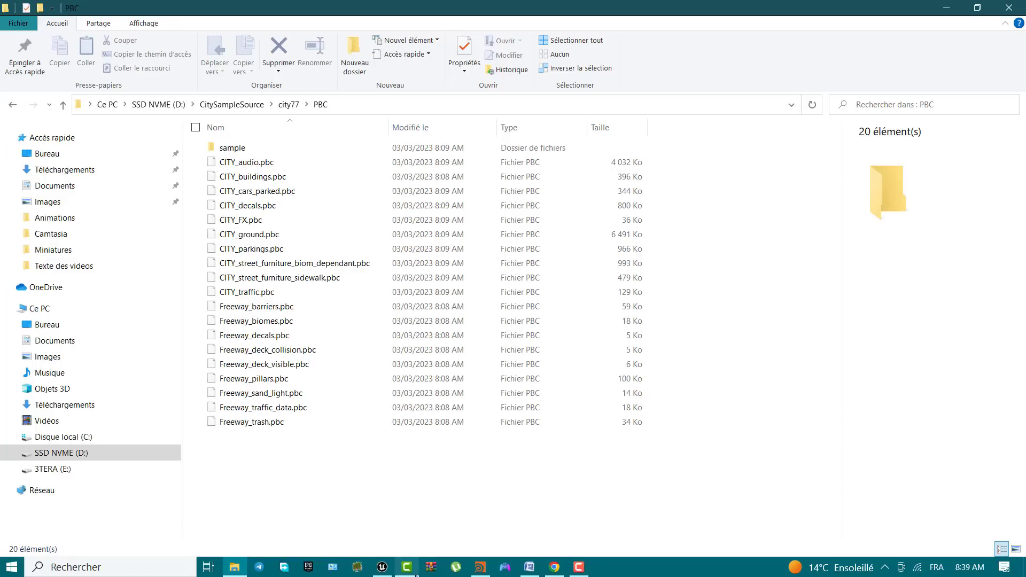
Switch to Unreal Engine and dock the content browser beside the viewport with the city77 PBC folder open
click(381, 567)
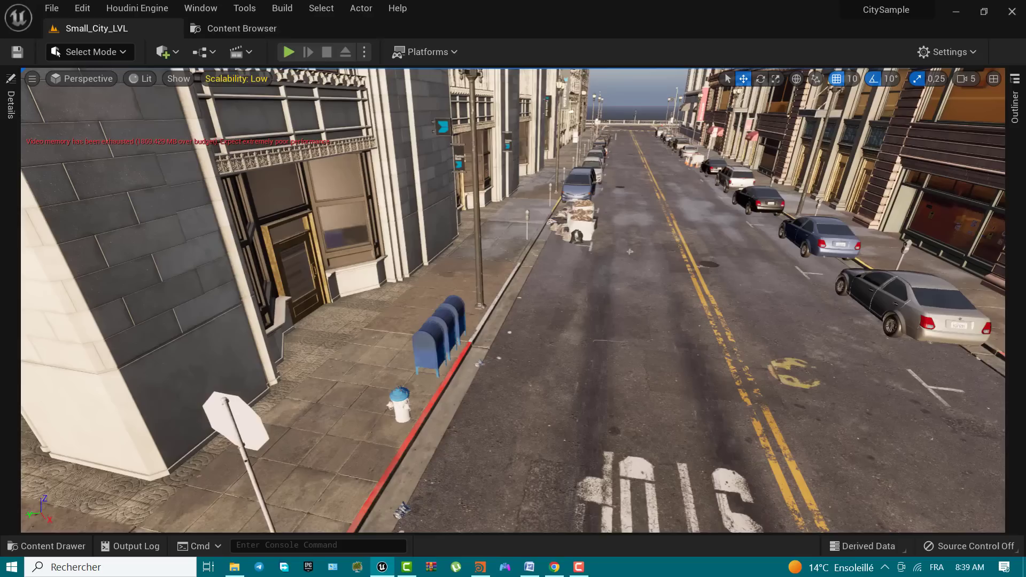
click(55, 549)
click(918, 267)
drag(261, 92, 1, 189)
drag(510, 267, 389, 278)
drag(113, 277, 191, 277)
Import all the PBC files, from CITY_audio.pbc to Freeway_trash.pbc, from the city77 source folder into the project's city77 PBC folder
key(alt+Tab)
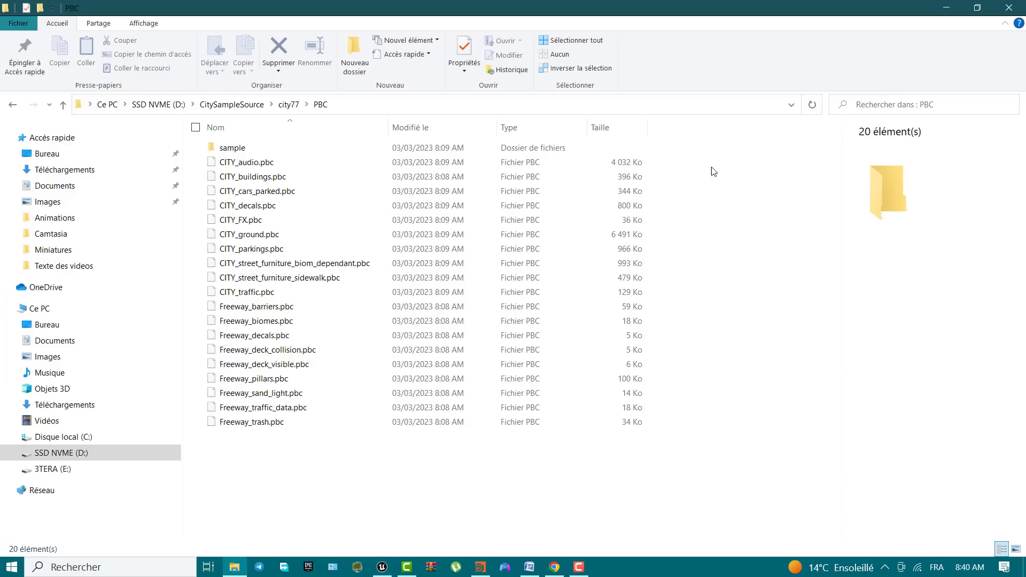
click(979, 9)
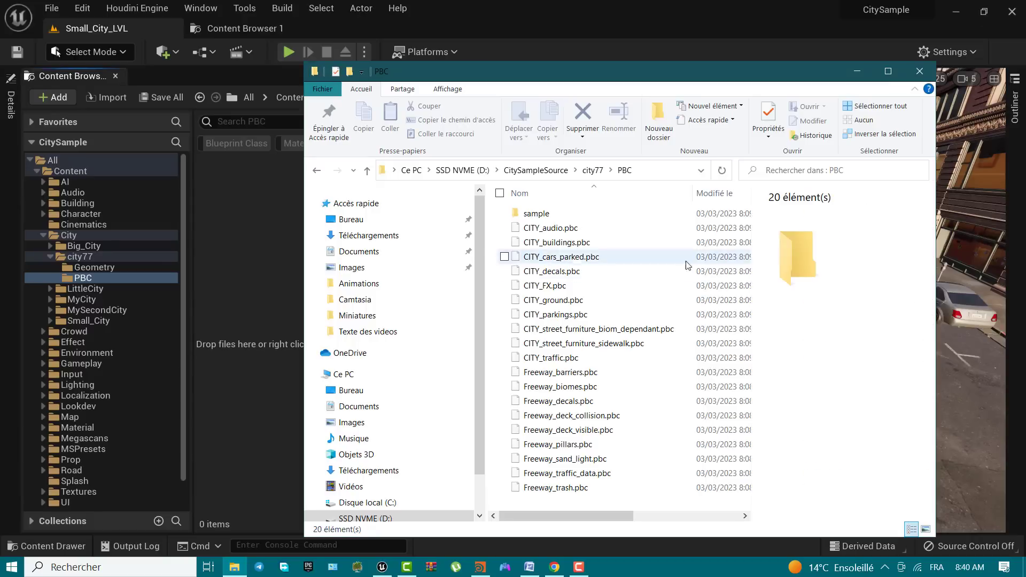
click(588, 229)
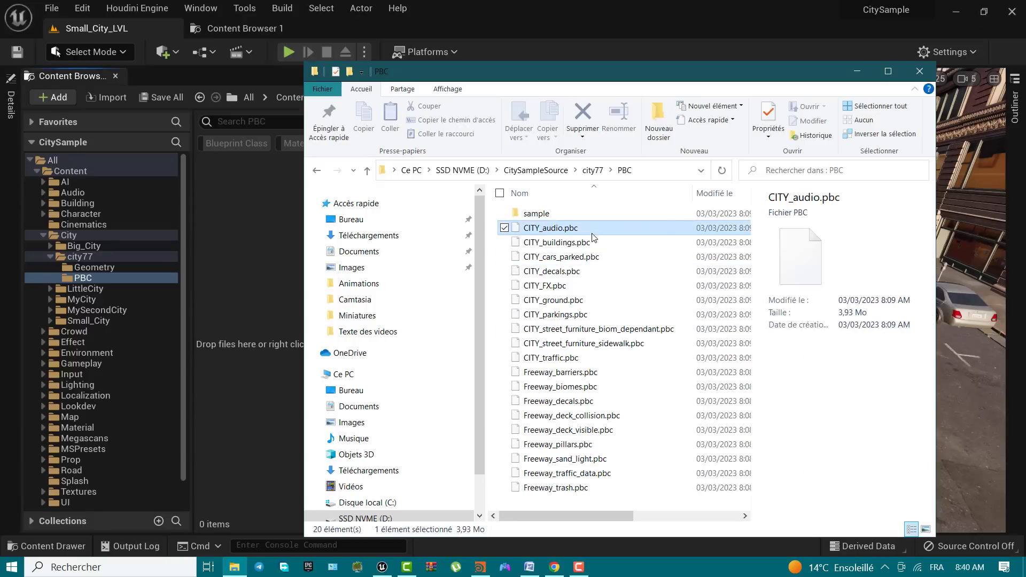
click(590, 488)
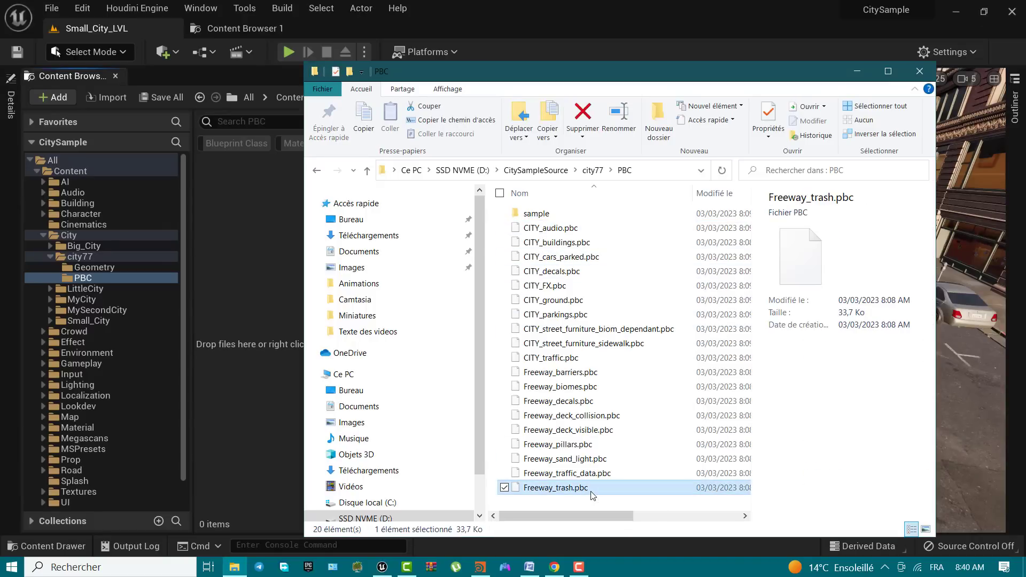
shift+click(593, 230)
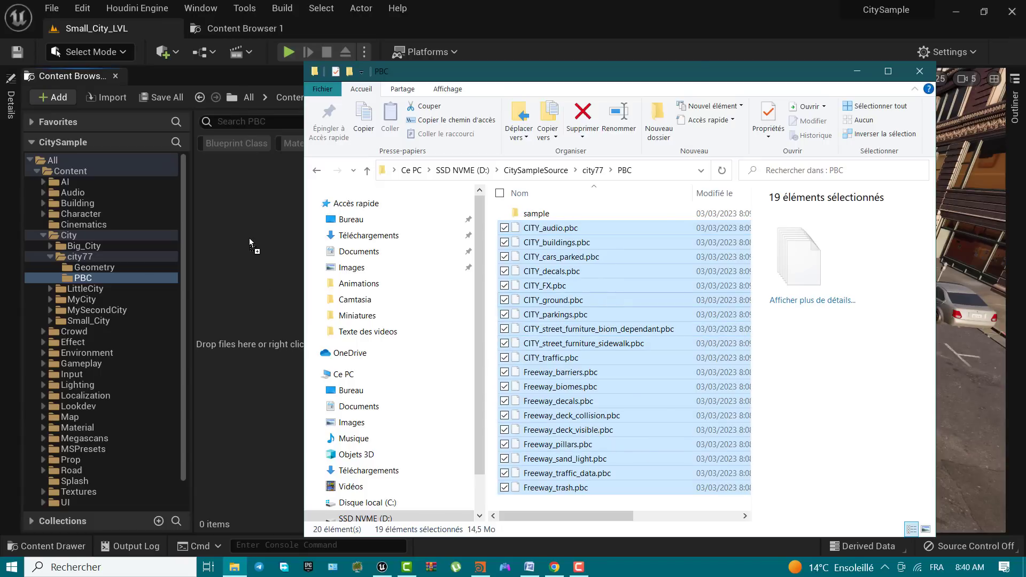
drag(224, 202, 224, 202)
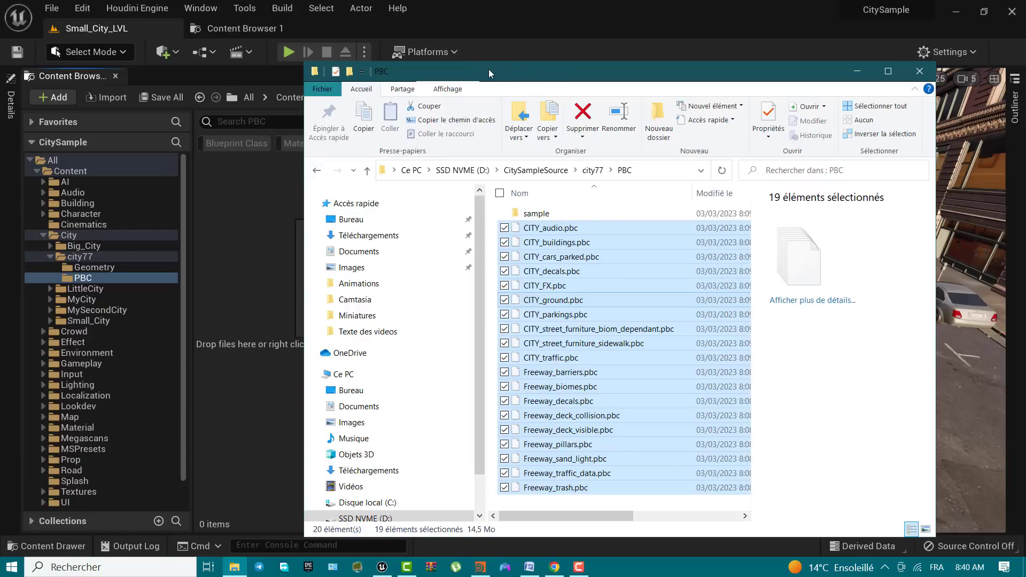
drag(488, 69, 655, 68)
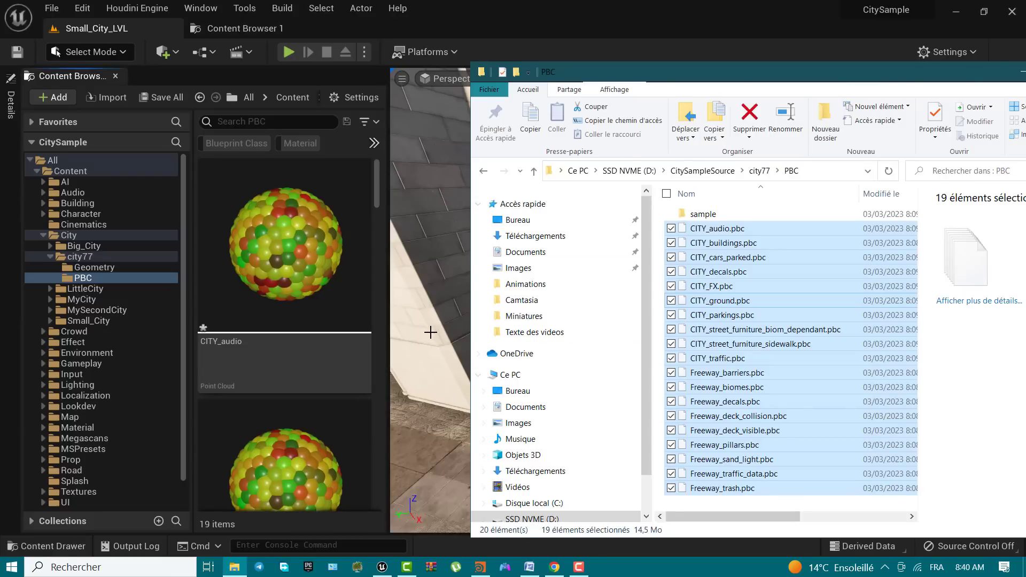
scroll(323, 342, down, 2)
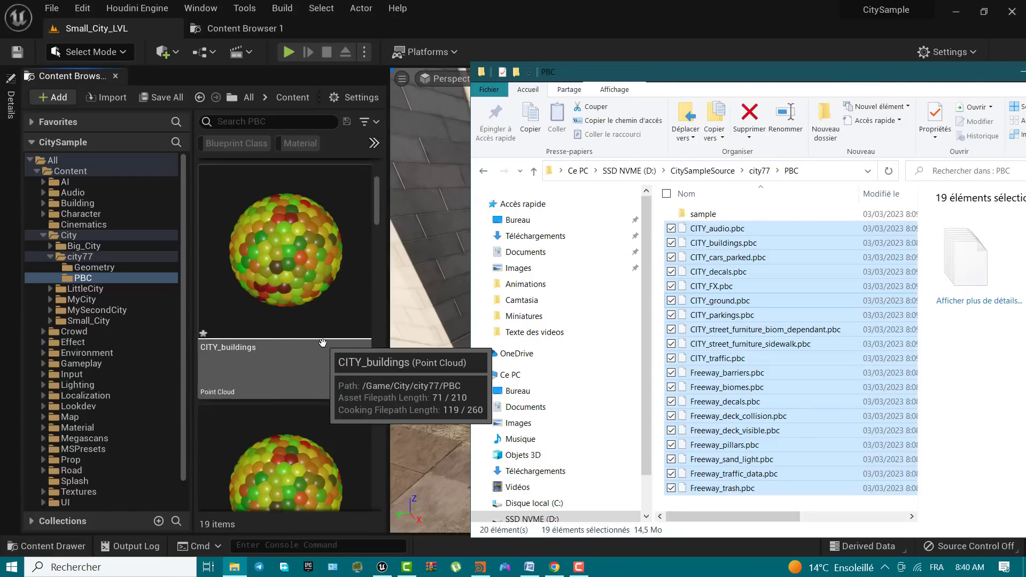
scroll(323, 342, down, 3)
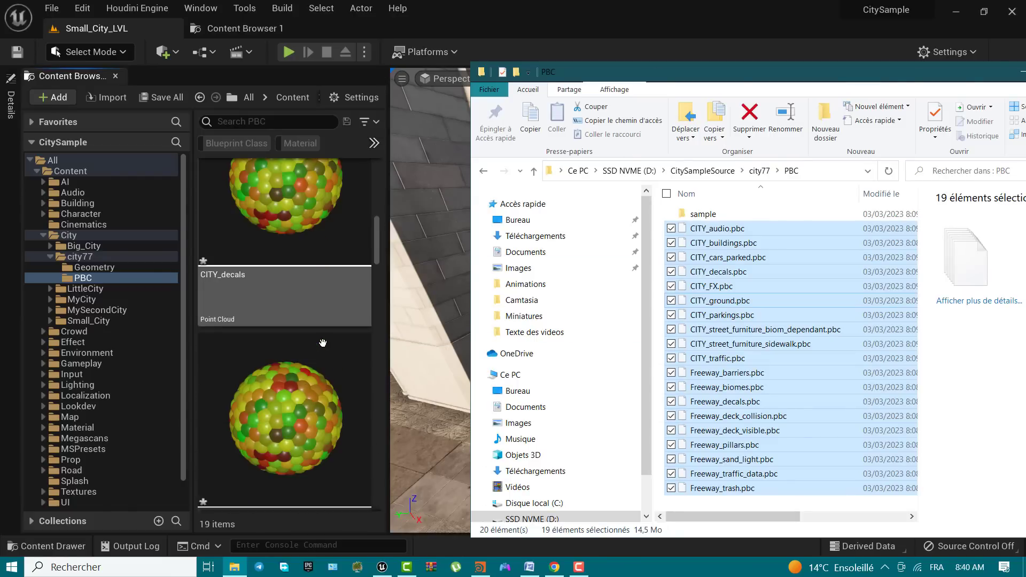
scroll(323, 343, down, 3)
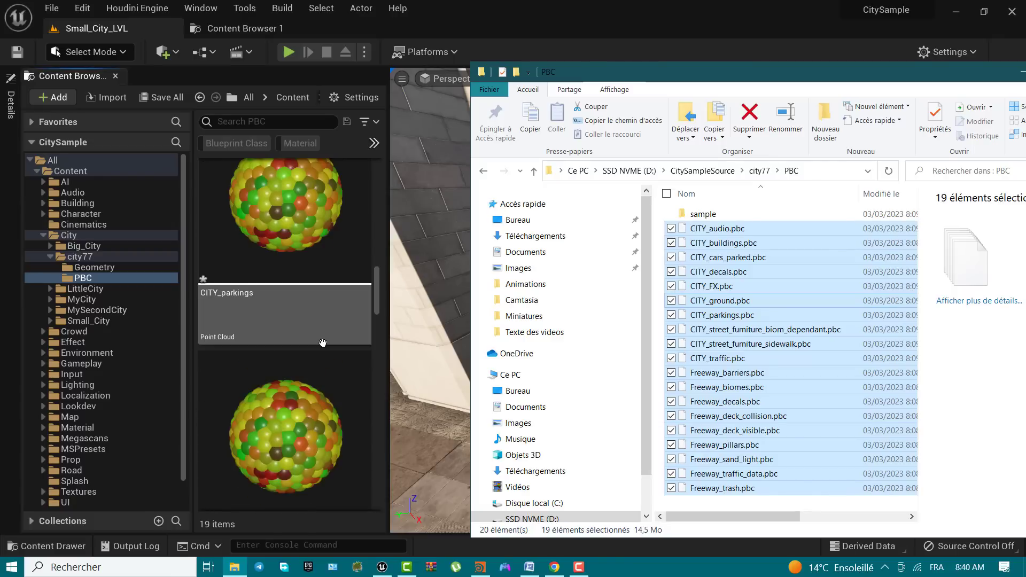
scroll(323, 342, down, 3)
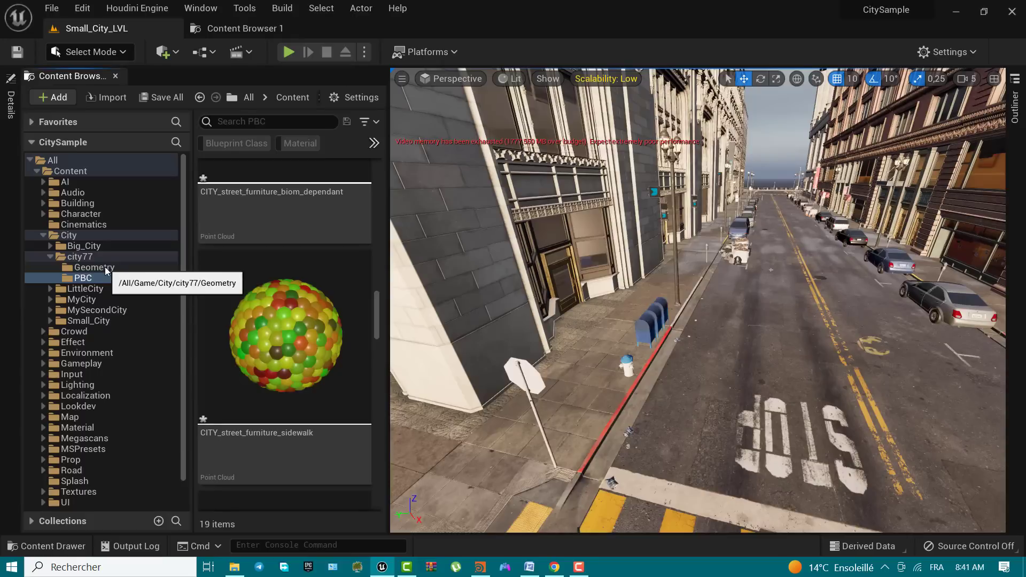
Open the project's city77 Geometry folder, and in File Explorer open the EXPORT folder of the city77 source
click(106, 268)
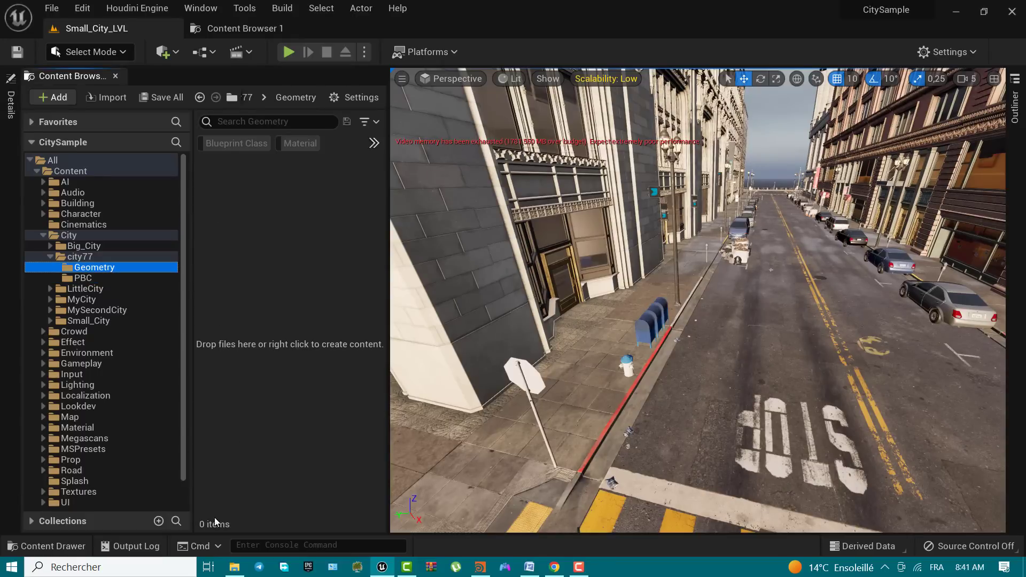
click(235, 567)
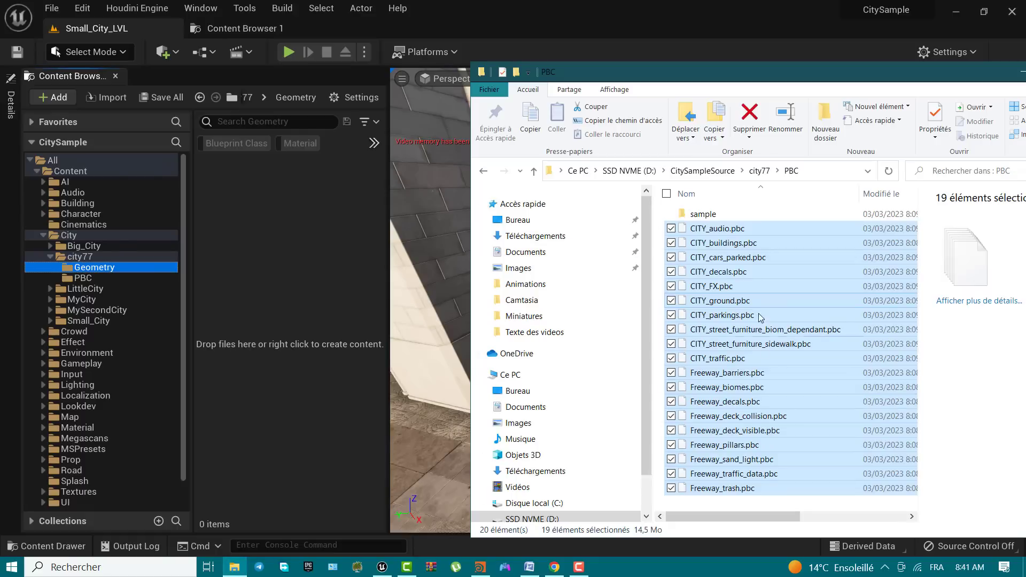
click(760, 171)
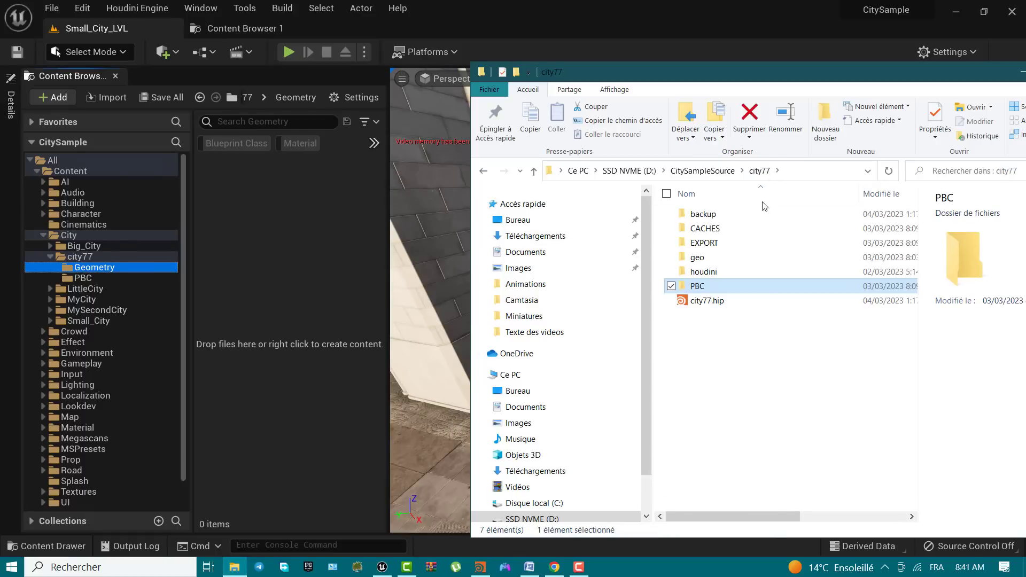
double_click(711, 243)
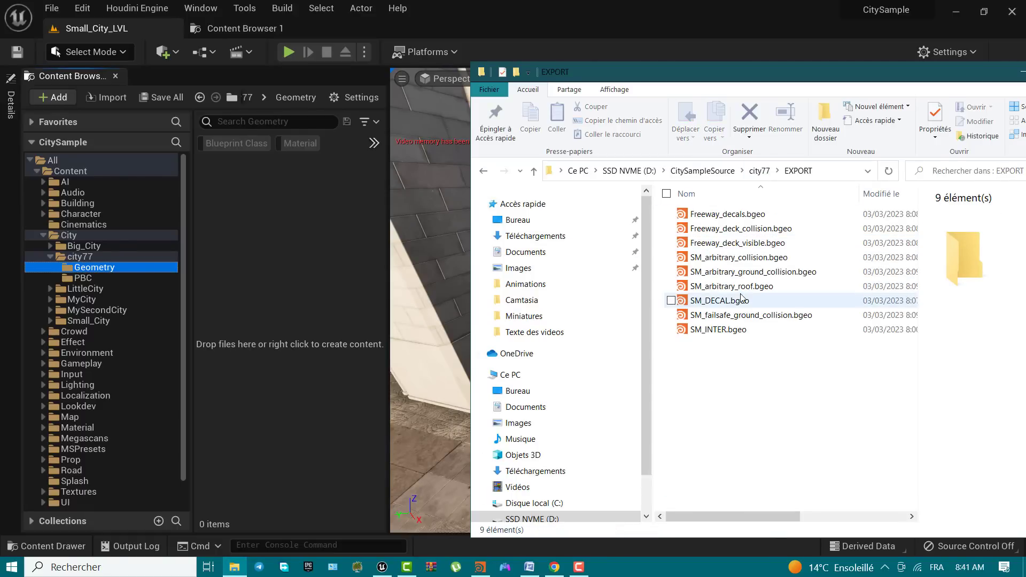
Import all the BGEO files from EXPORT into the project's city77 Geometry folder and minimize File Explorer
drag(817, 404, 698, 201)
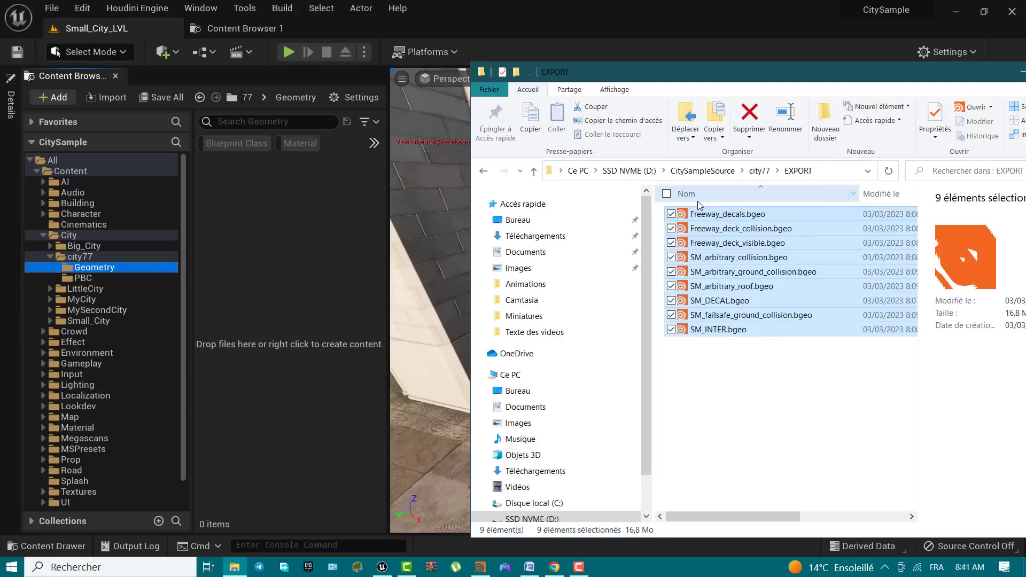
drag(743, 247, 260, 208)
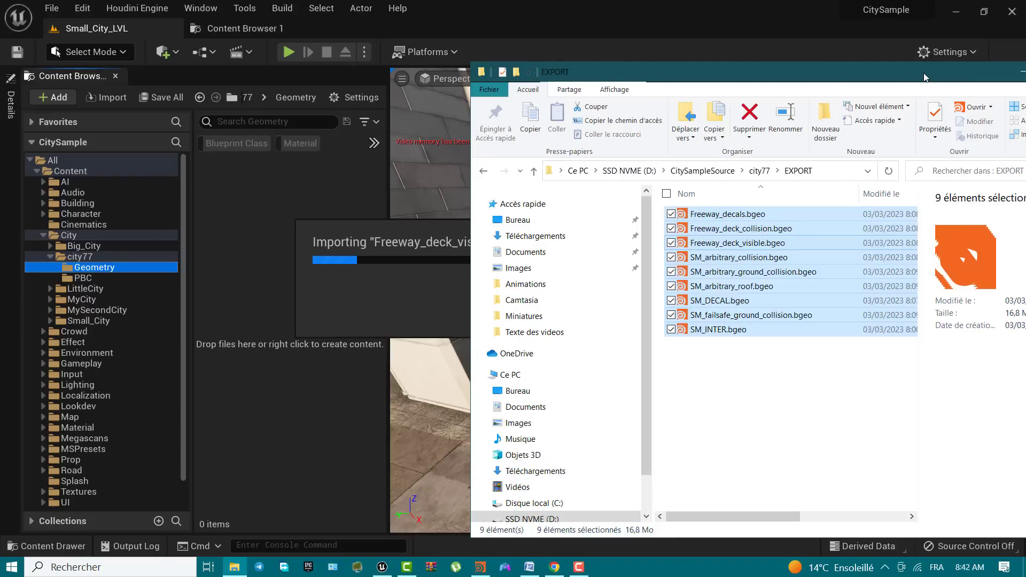
drag(924, 74, 722, 120)
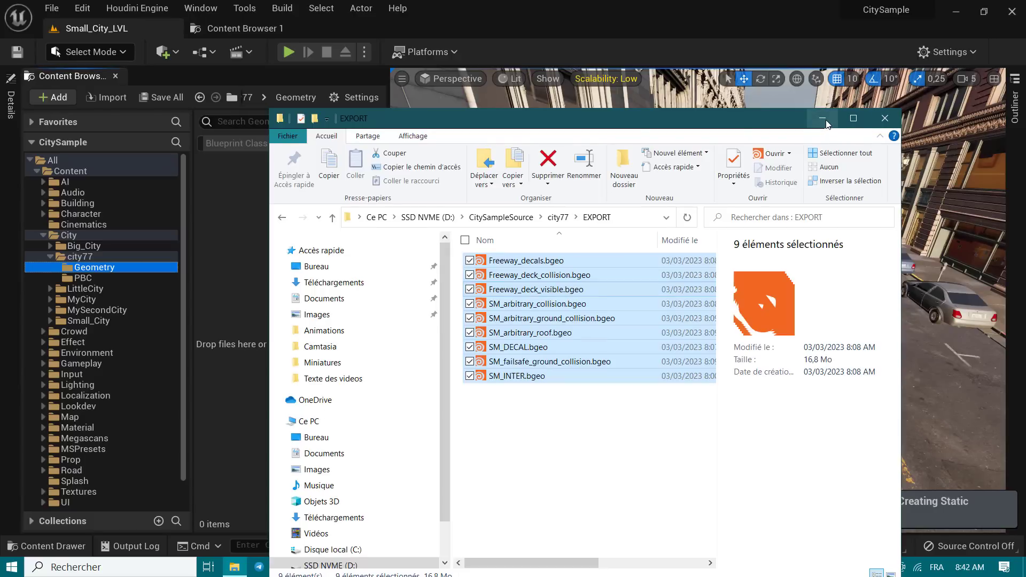
drag(705, 124, 617, 374)
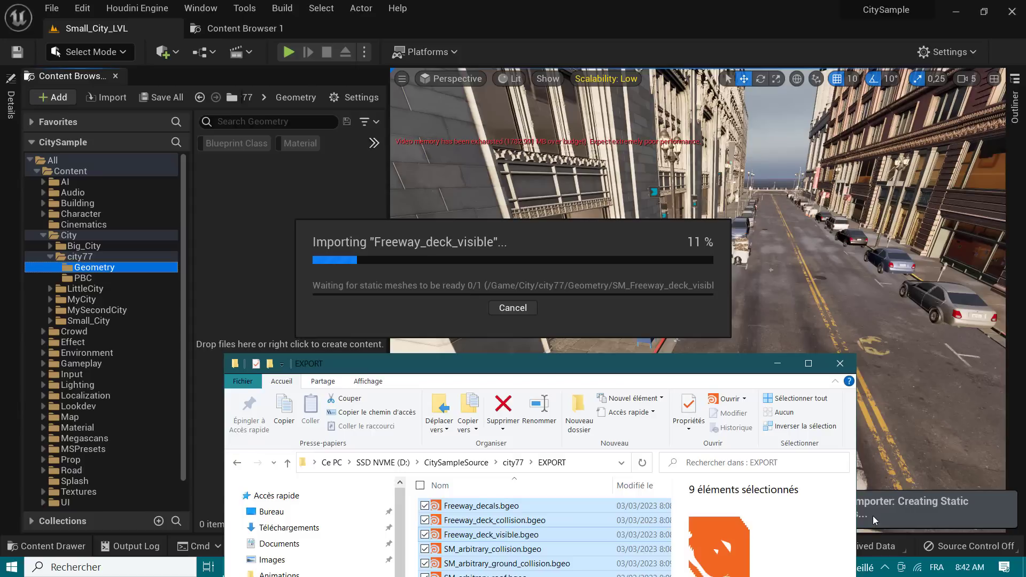
click(784, 361)
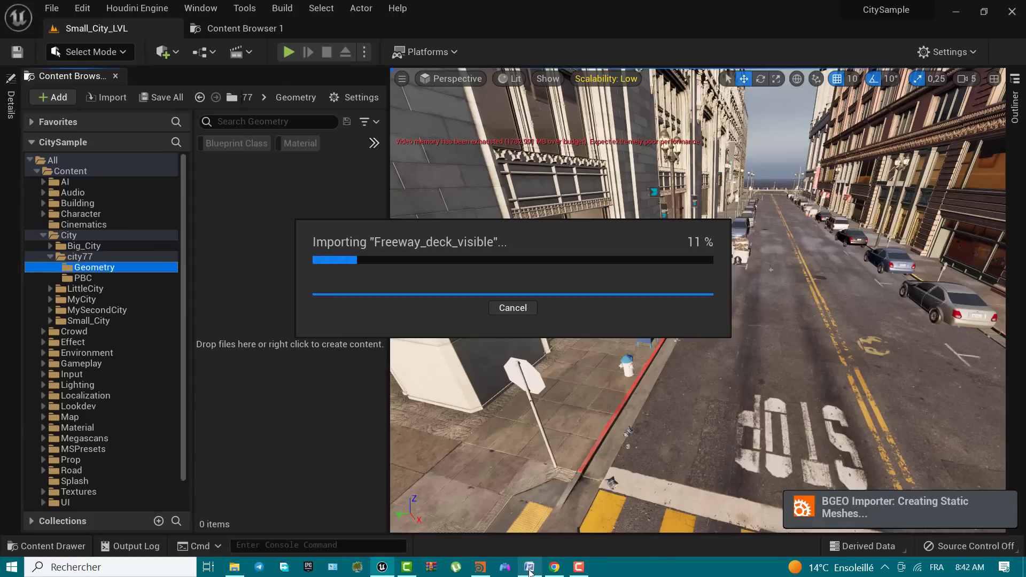
click(578, 566)
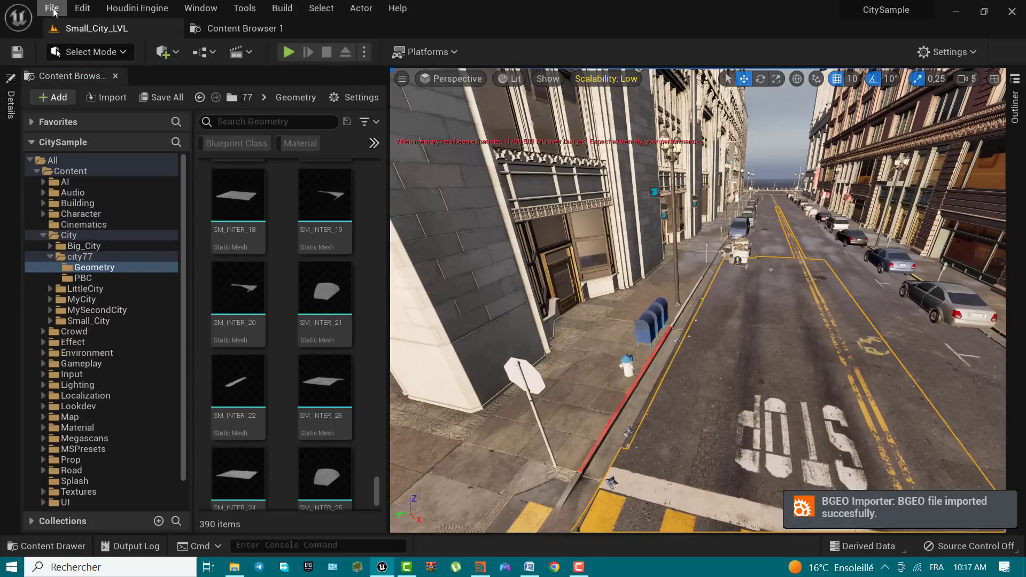
click(52, 8)
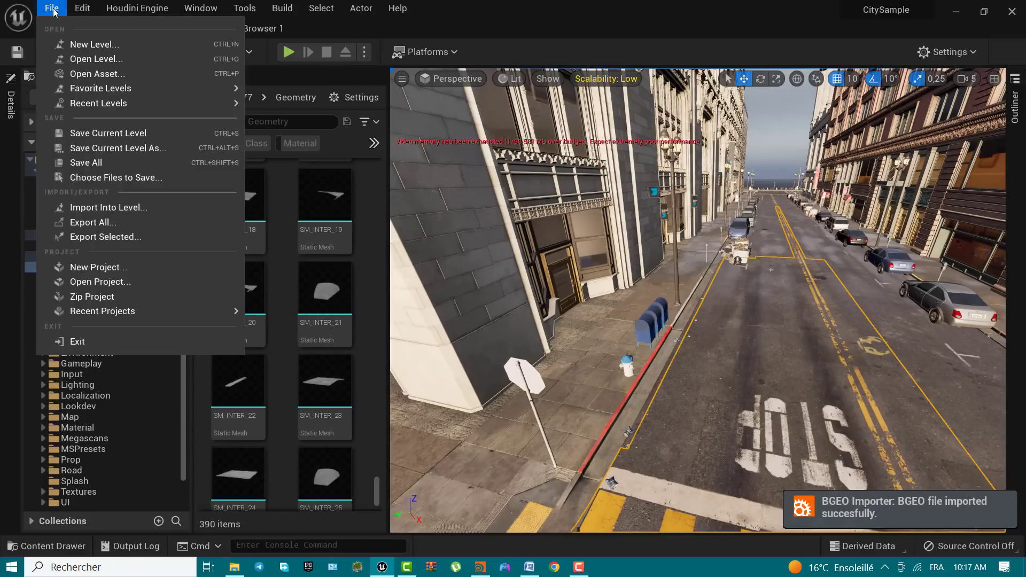
click(120, 43)
click(515, 210)
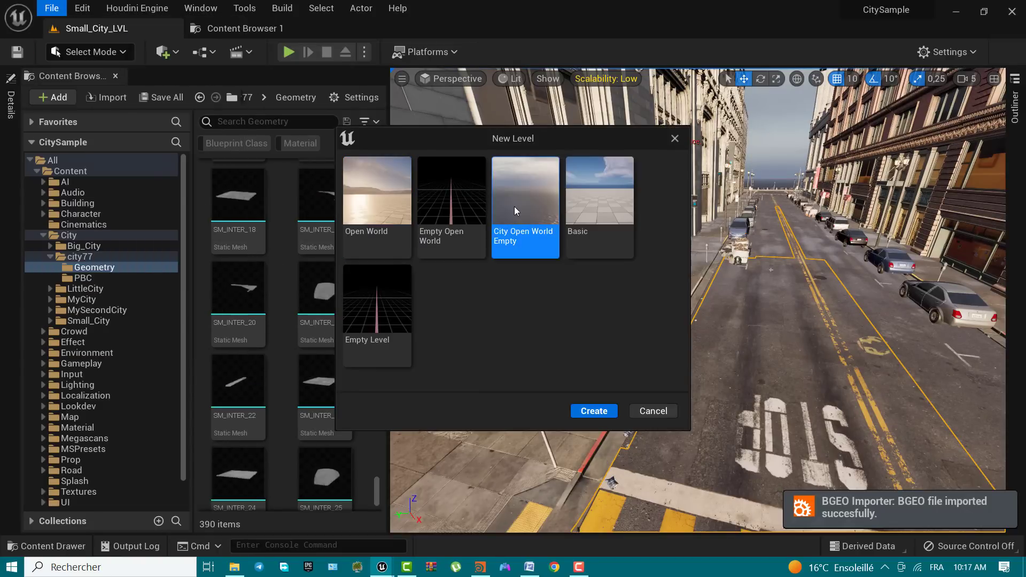
click(592, 412)
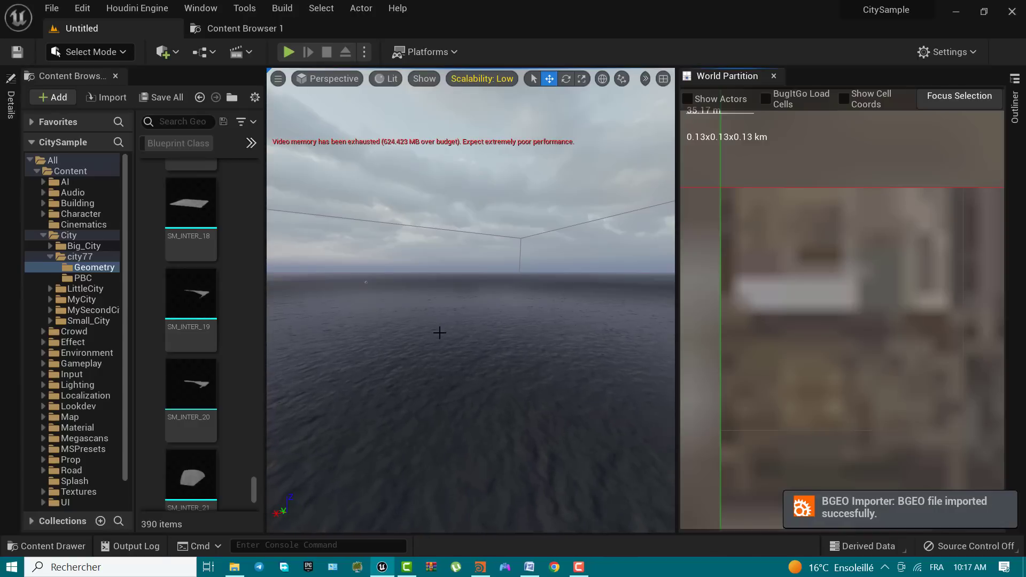
click(63, 9)
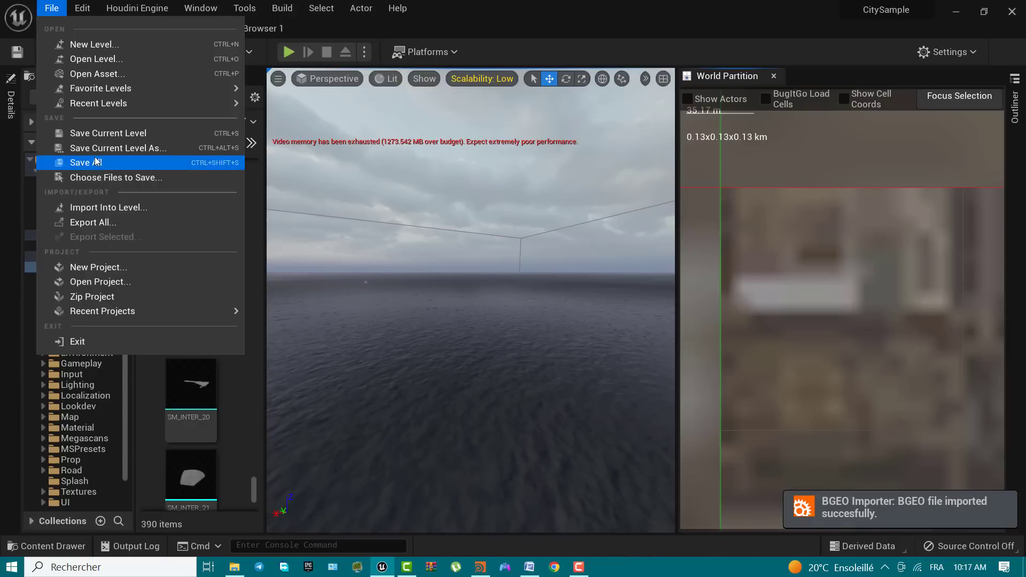
click(117, 139)
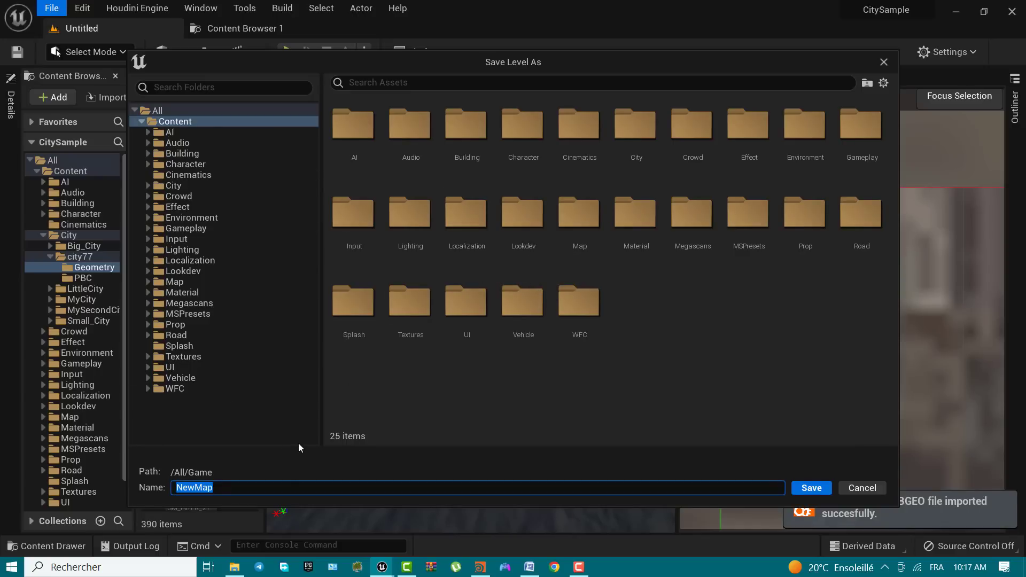
text(city77)
key(Return)
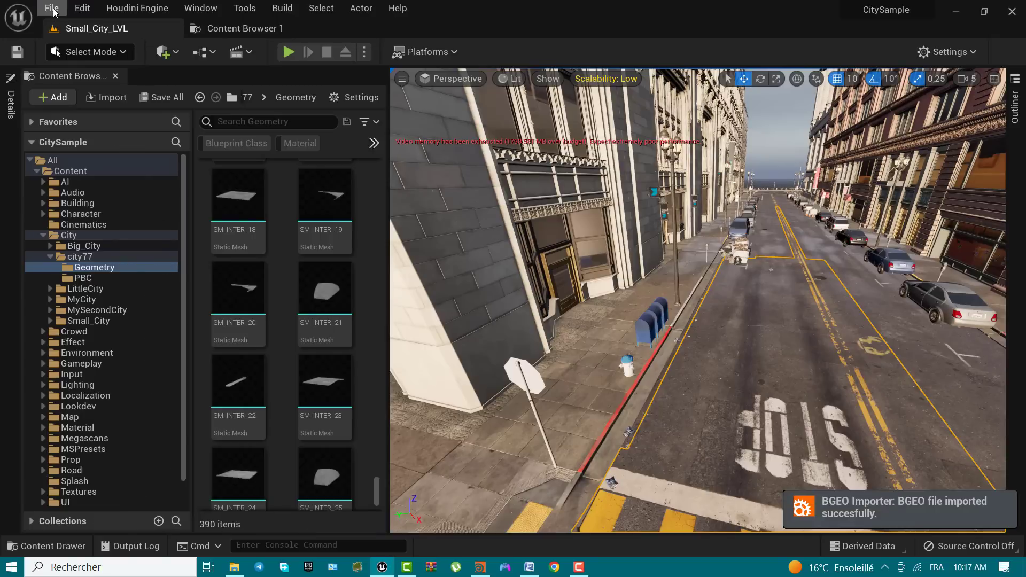
Create a new level from the City Open World Empty template
click(51, 8)
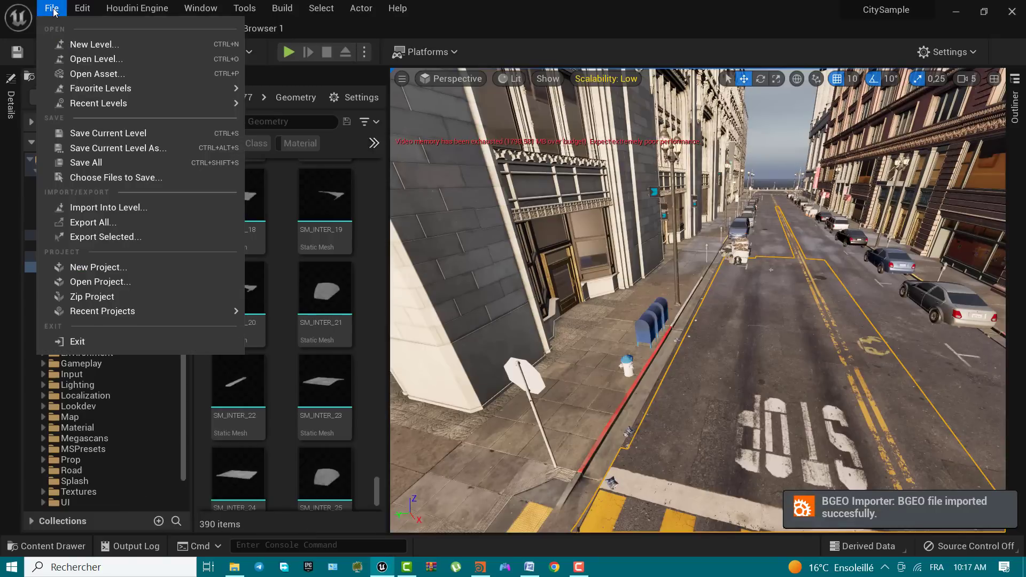
click(120, 40)
click(516, 210)
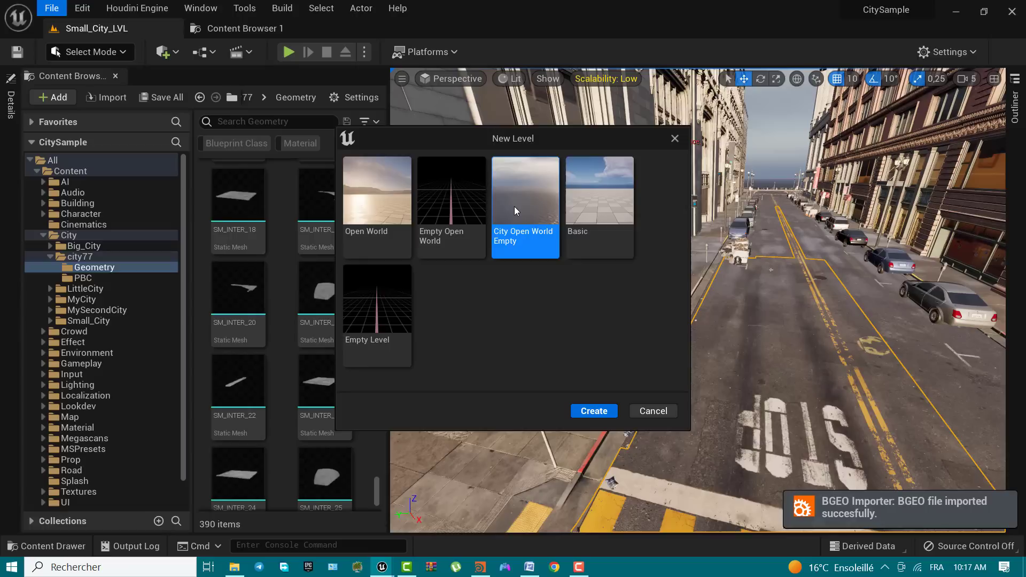
click(591, 412)
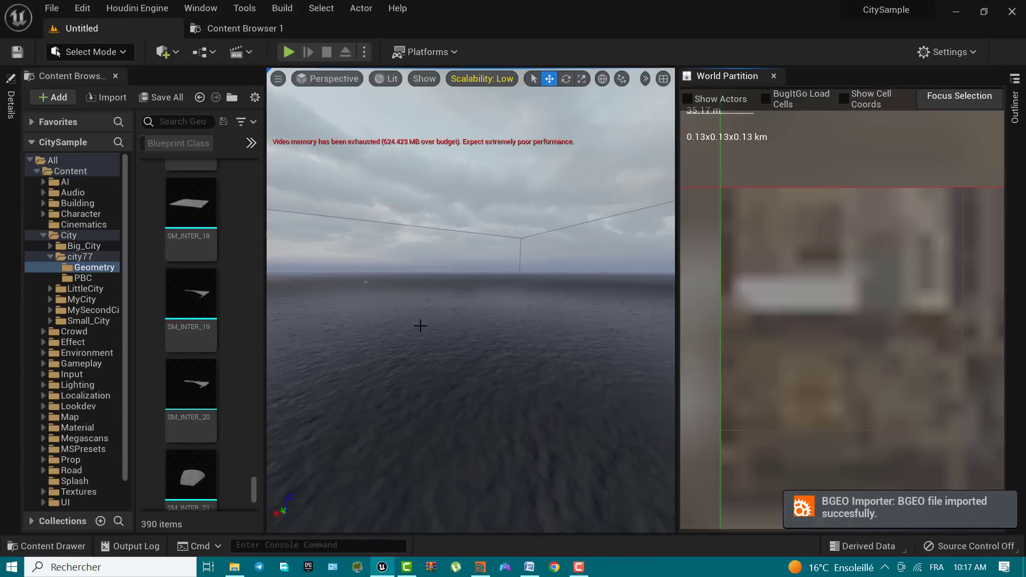
Save the new level as city77 in the project's Map folder
click(52, 8)
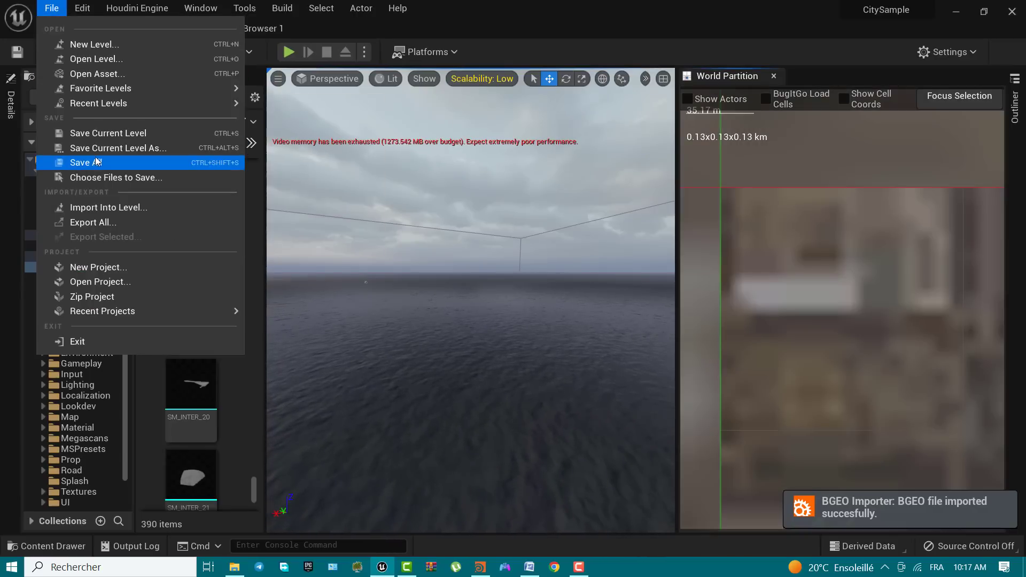
click(117, 138)
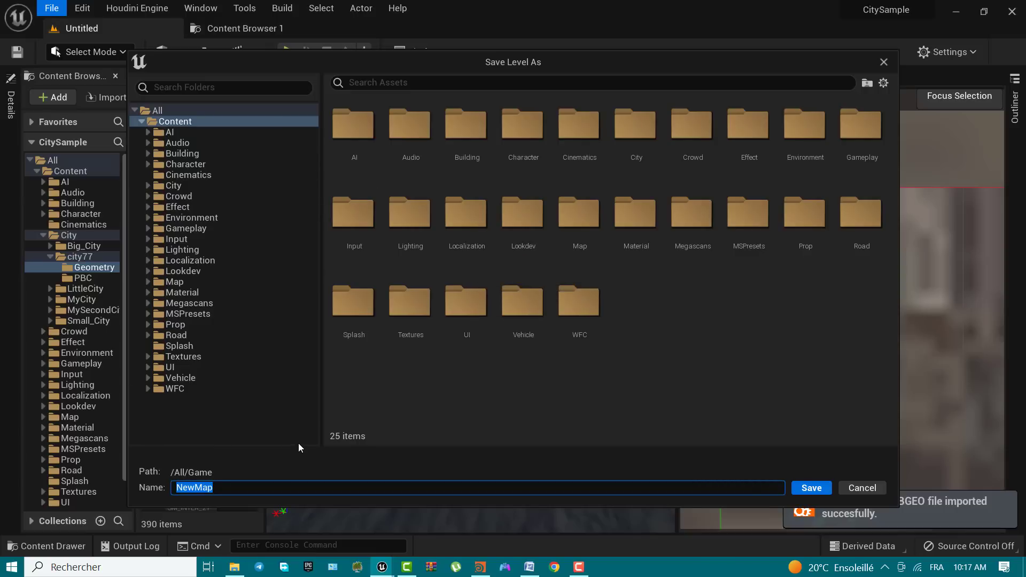
text(city77)
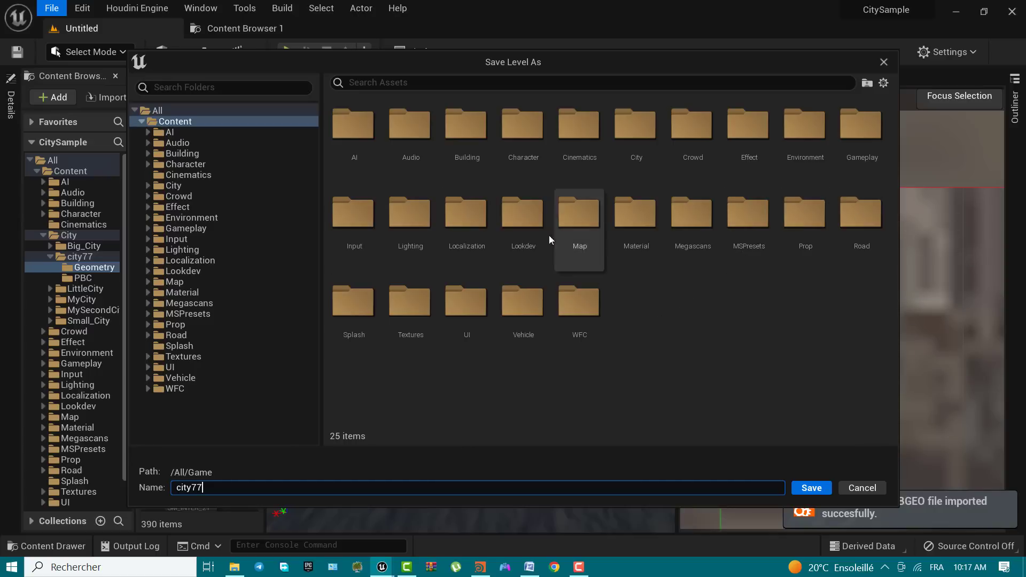
click(595, 213)
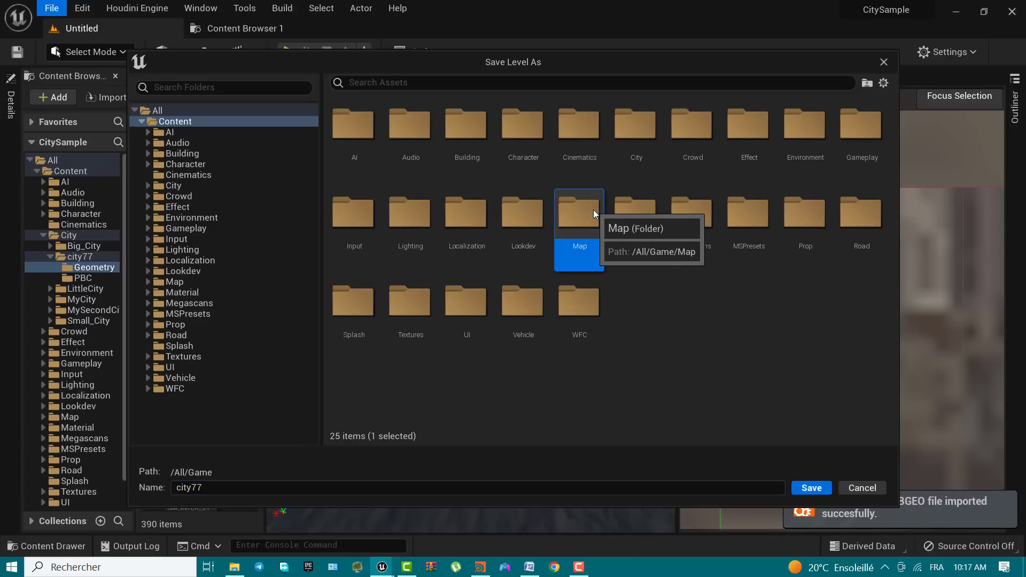
double_click(595, 213)
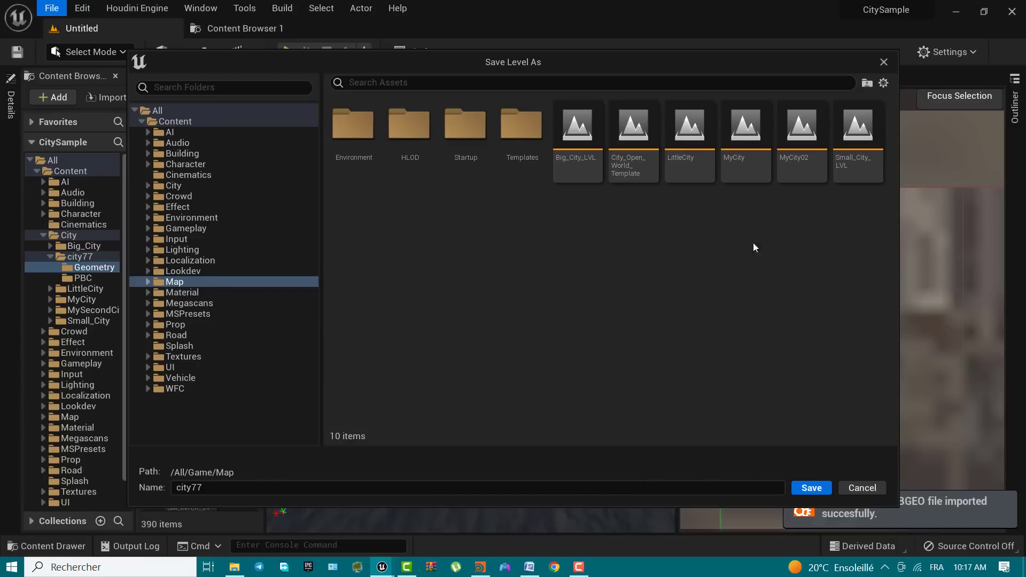
click(812, 488)
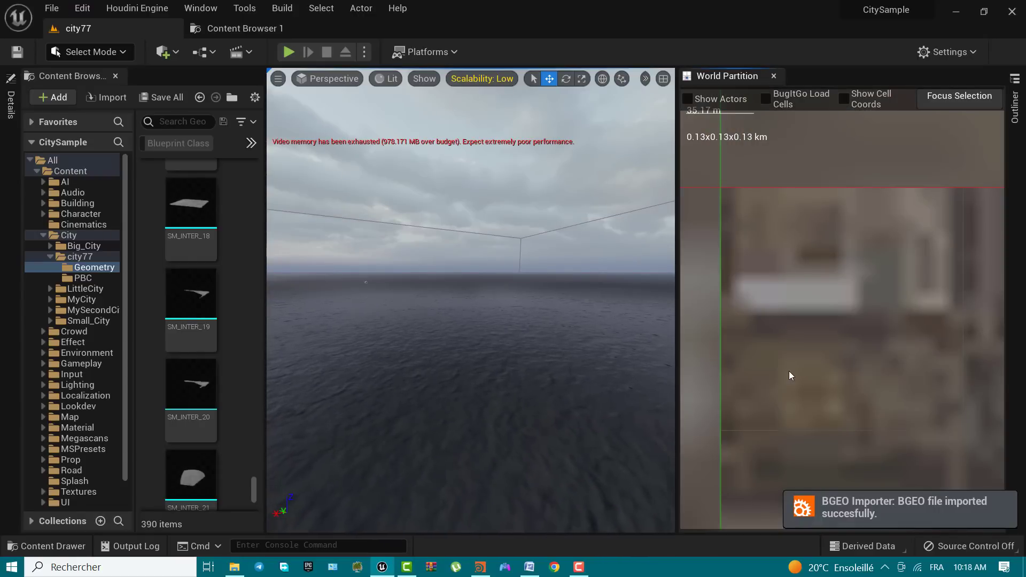
Look over the full city layout in the World Partition map and save the city77 level again
scroll(789, 371, down, 5)
scroll(792, 370, up, 5)
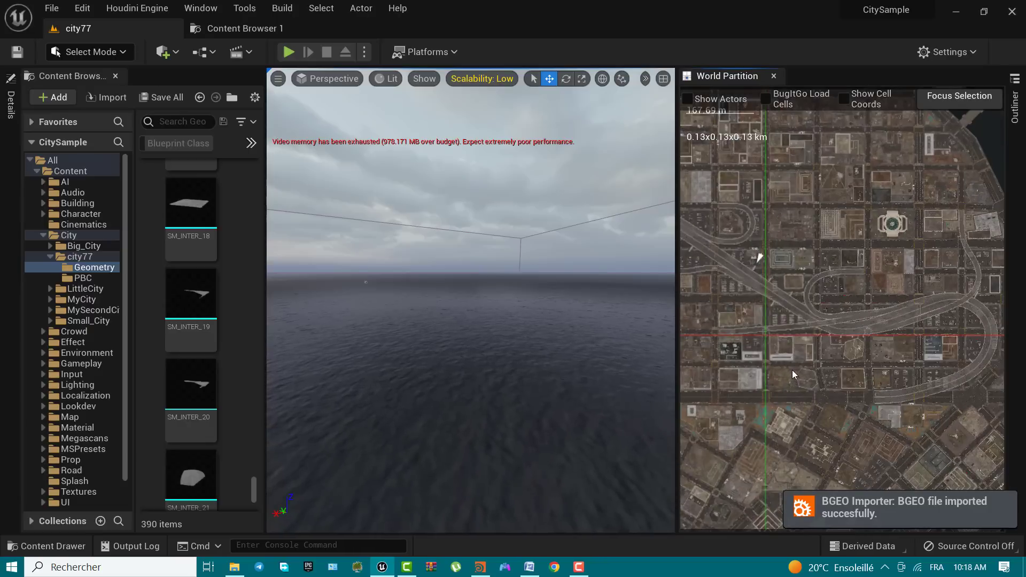
scroll(792, 369, down, 5)
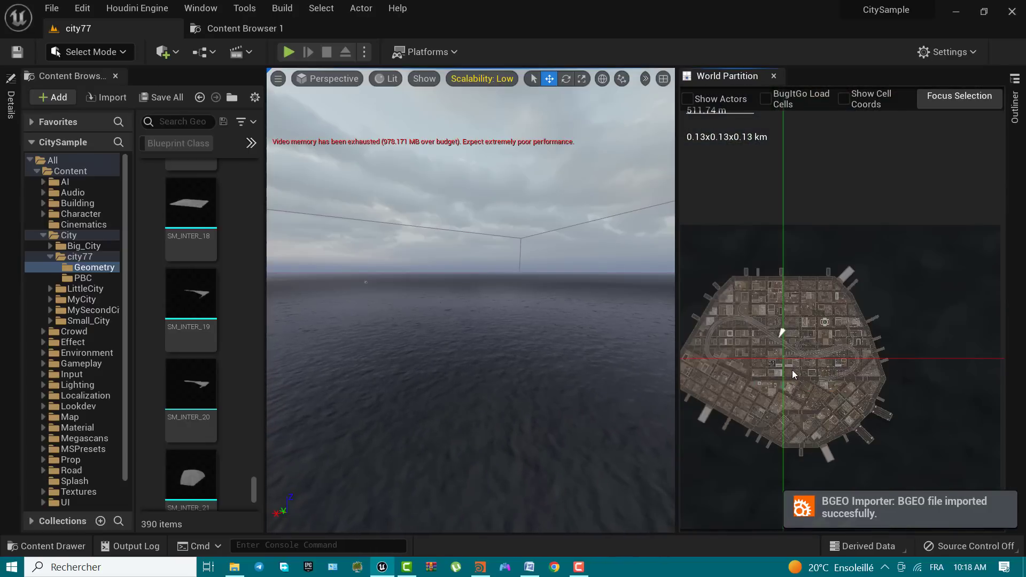
scroll(792, 370, up, 2)
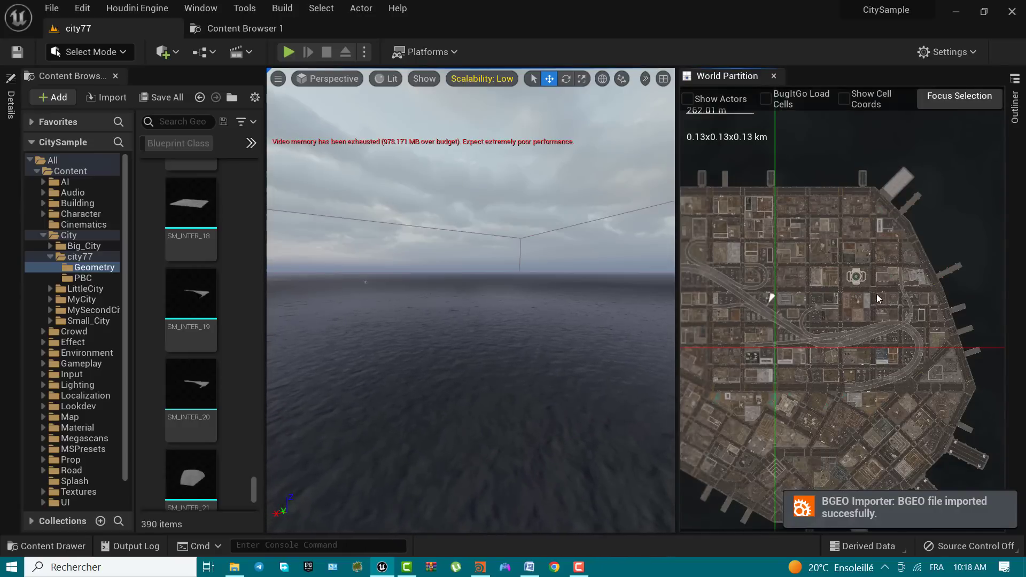
scroll(879, 300, down, 4)
scroll(877, 301, up, 3)
scroll(856, 338, down, 1)
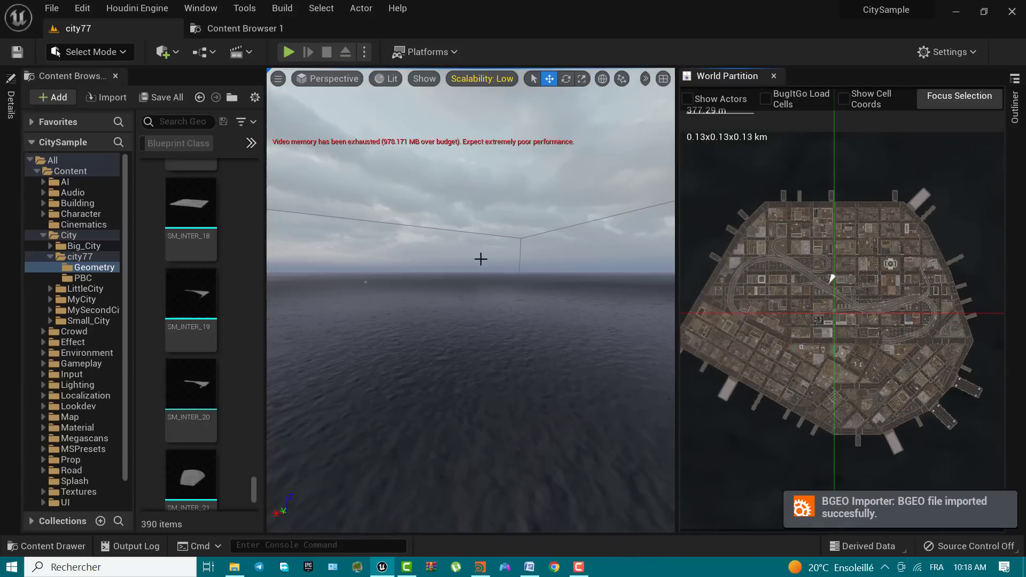
click(52, 8)
click(83, 135)
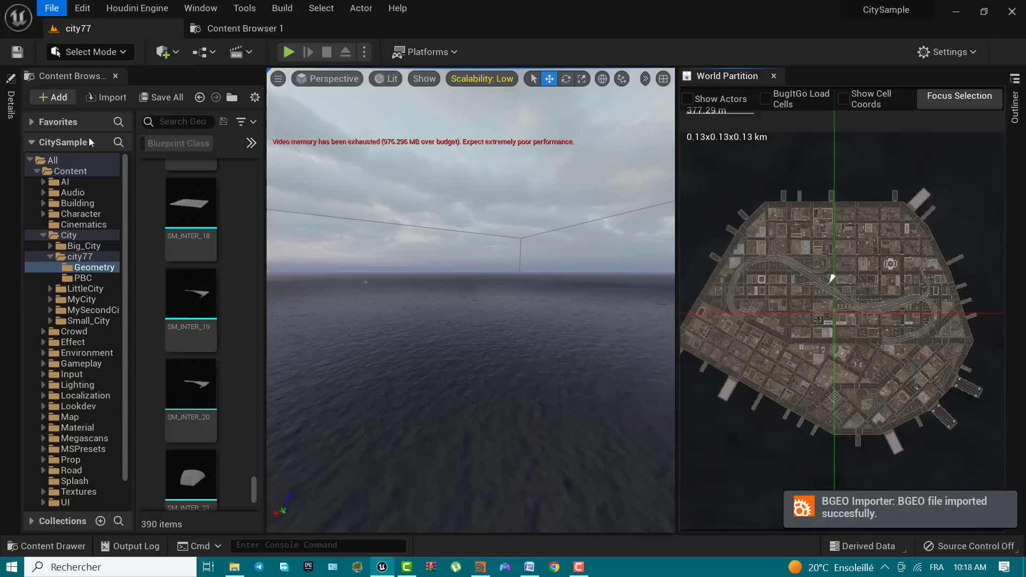
Open the RuleProcessor_City rule processor and enlarge its window so that more mappings fit in view
click(235, 9)
mouse_move(222, 11)
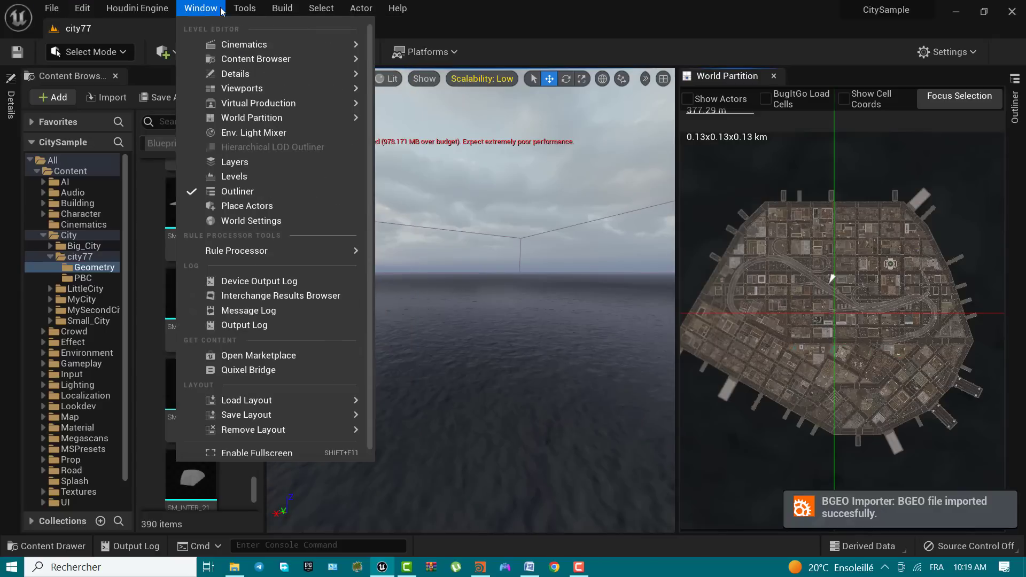
mouse_move(298, 251)
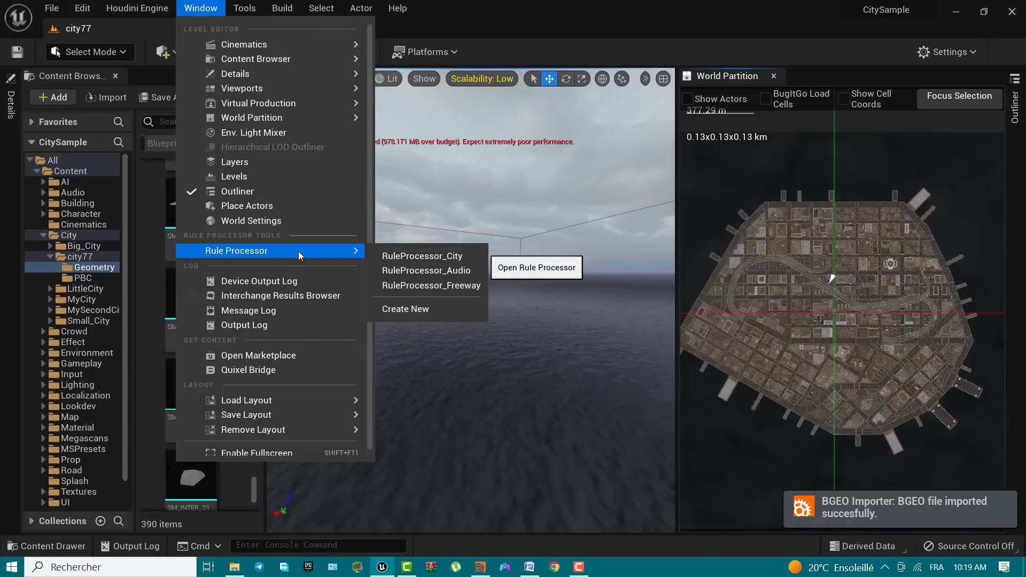
click(430, 257)
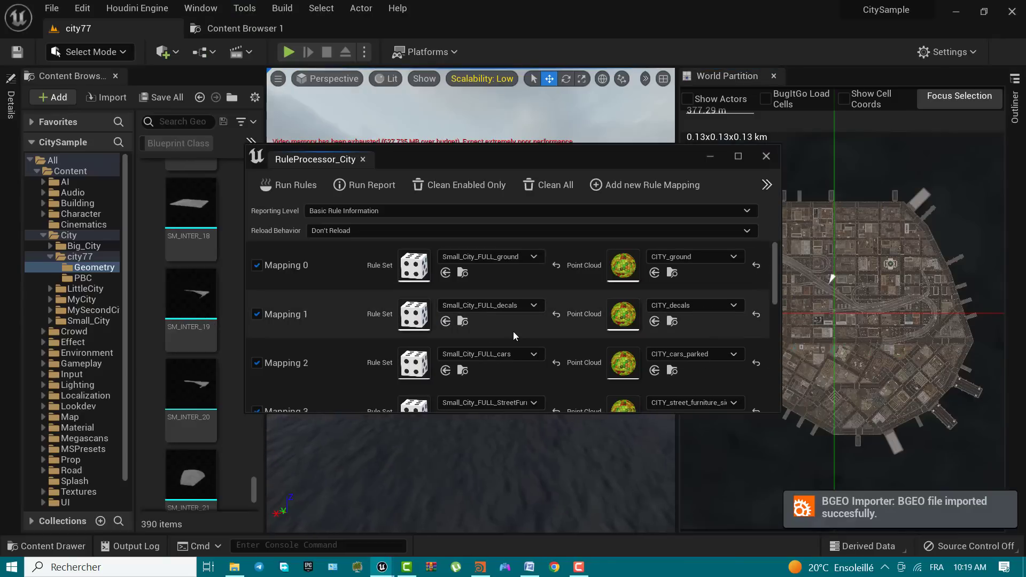
drag(499, 163, 712, 114)
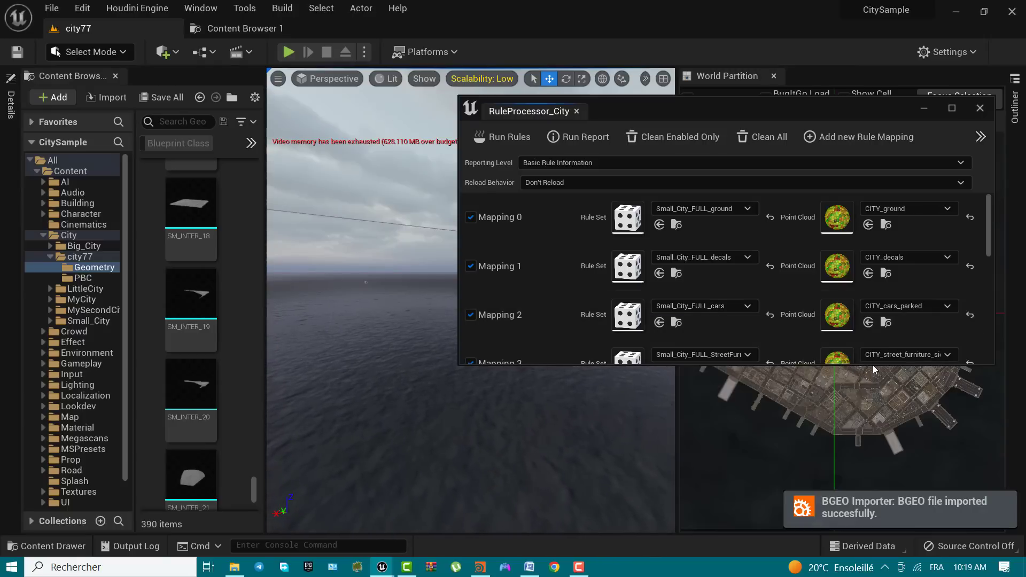
drag(875, 370, 890, 555)
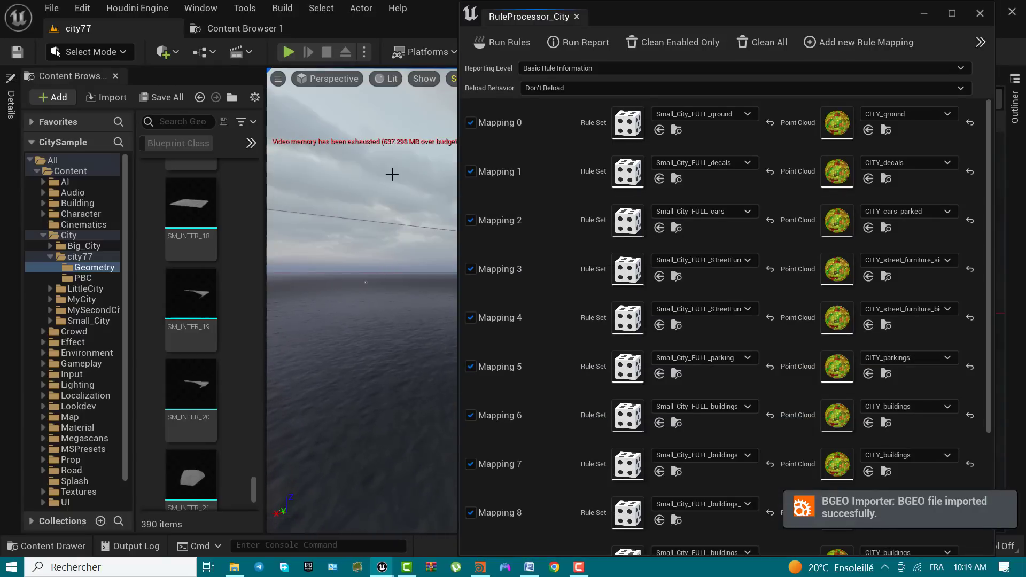
Show the city77 PBC folder as a list and assign its CITY_ground point cloud to Mapping 0
click(83, 278)
drag(134, 296, 159, 298)
click(353, 98)
click(353, 155)
click(353, 97)
click(350, 141)
drag(224, 169, 890, 119)
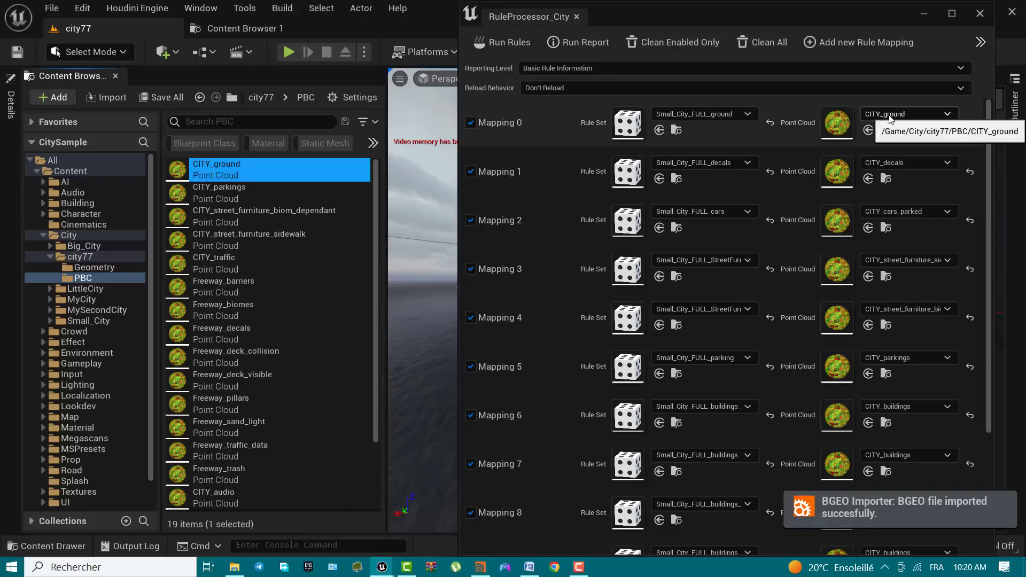
Assign the city77 point clouds CITY_decals, CITY_cars_parked, CITY_street_furniture_sidewalk and CITY_street_furniture_biom_dependant to Mappings 1 to 4 of the city rule processor
click(886, 179)
click(886, 228)
click(886, 276)
click(886, 325)
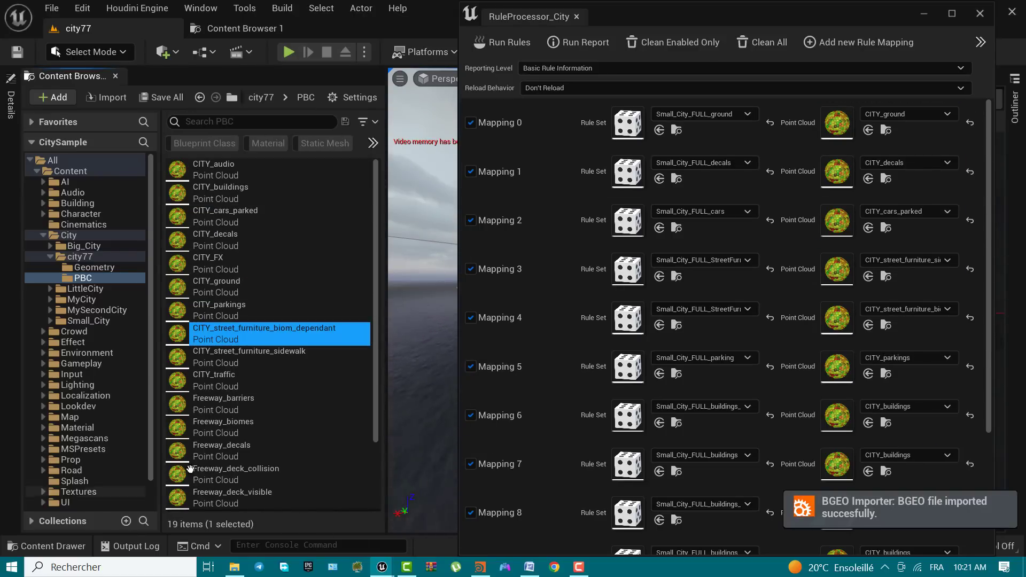
Assign the city77 point cloud CITY_parkings to Mapping 5 and CITY_buildings to the building mappings from Mapping 6 on
scroll(261, 267, down, 3)
click(262, 220)
drag(262, 220, 894, 360)
scroll(886, 224, down, 5)
scroll(259, 194, up, 3)
drag(259, 193, 903, 359)
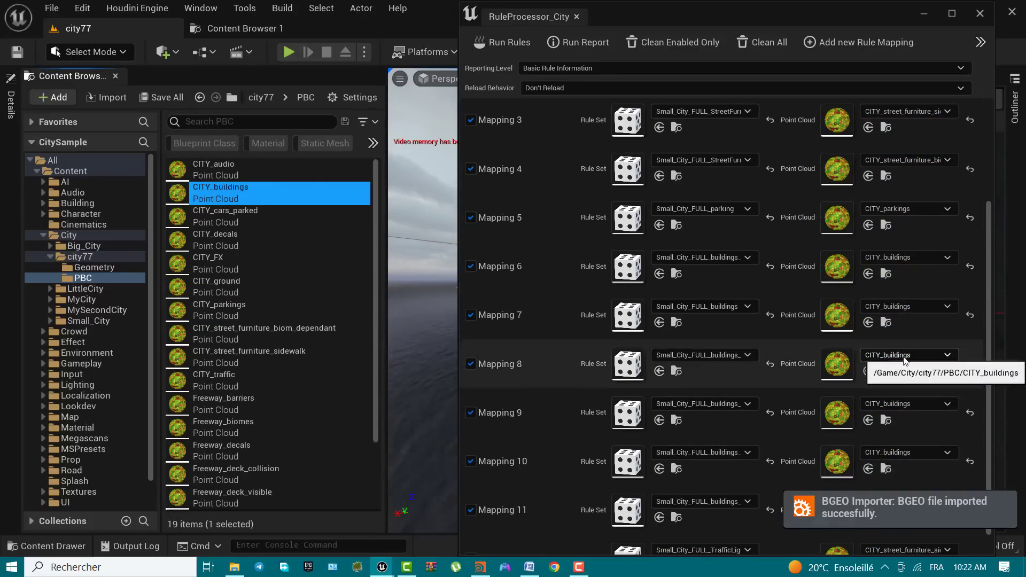
Reposition the city rule processor window and assign the city77 CITY_street_furniture_sidewalk point cloud to Mapping 12
drag(500, 16, 398, 39)
scroll(769, 497, down, 2)
click(241, 217)
drag(257, 357, 780, 548)
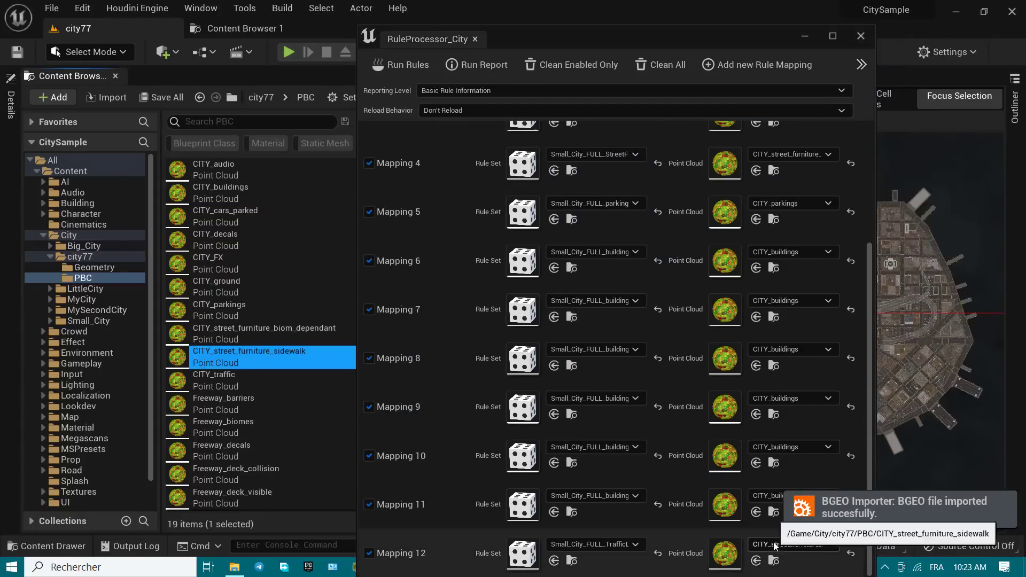
Check the point cloud mappings, run the rules of RuleProcessor_City and minimize its window
scroll(776, 481, up, 5)
scroll(758, 305, down, 5)
click(726, 413)
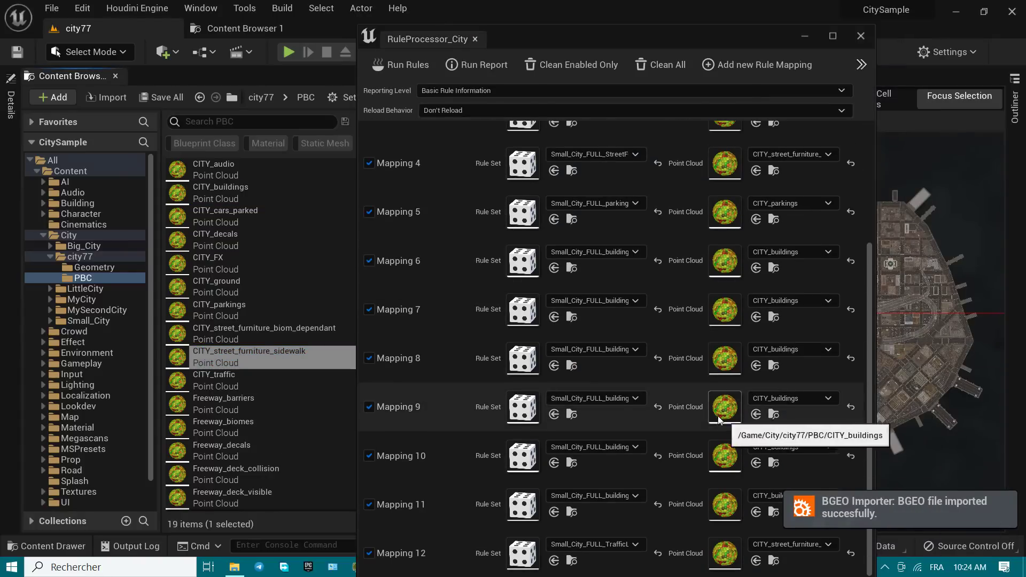
click(393, 69)
click(553, 311)
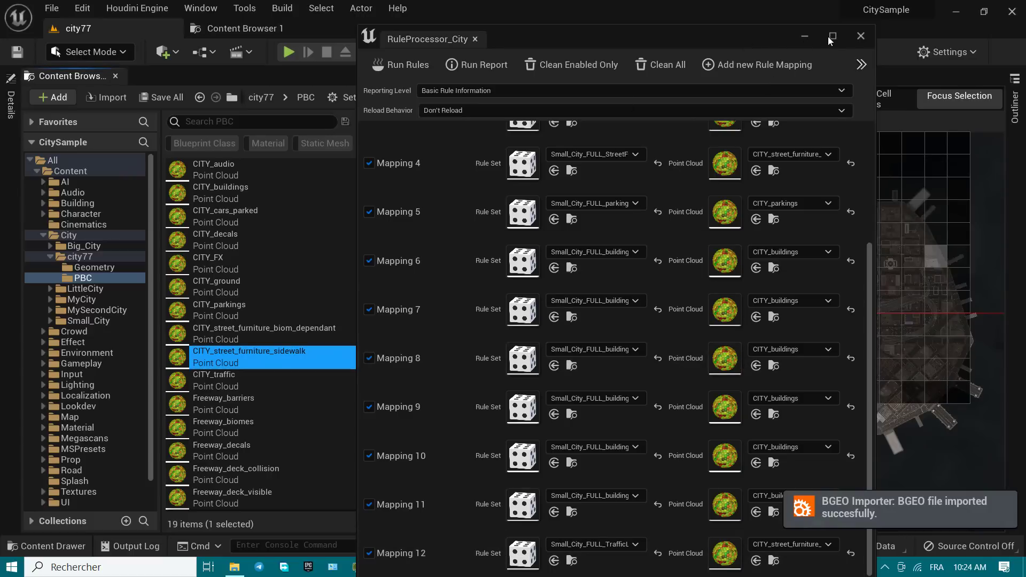
click(805, 36)
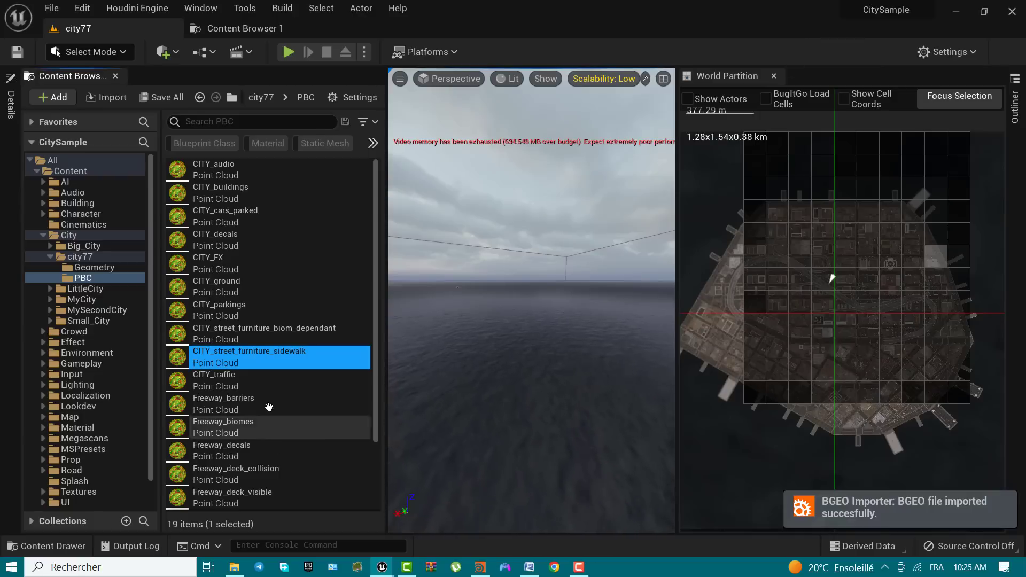
Open the RuleProcessor_Freeway rule processor, then enlarge and reposition its window beside the Freeway point clouds
scroll(302, 407, down, 3)
scroll(303, 408, up, 1)
click(201, 8)
click(236, 353)
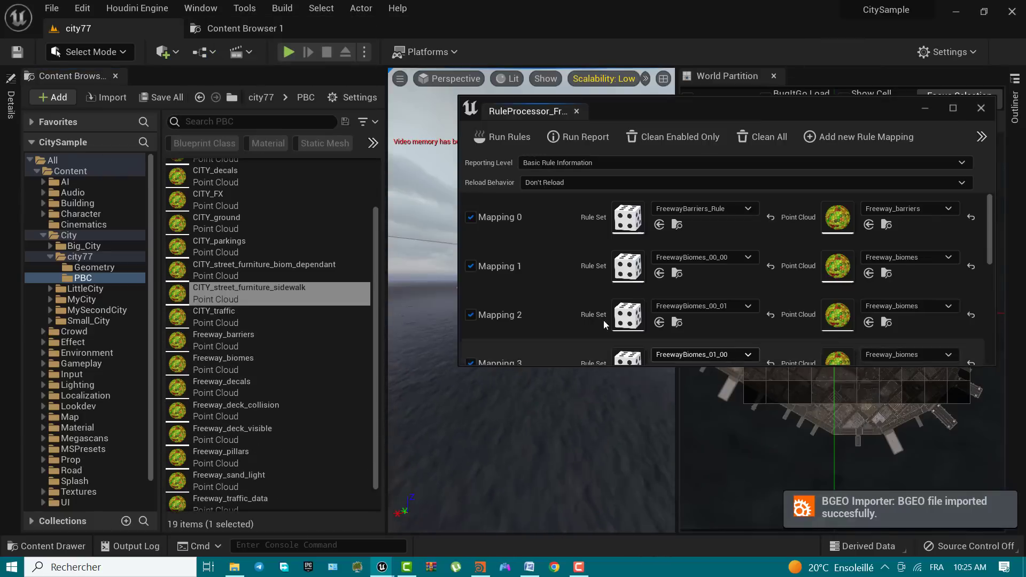
drag(701, 364, 702, 534)
drag(687, 115, 649, 75)
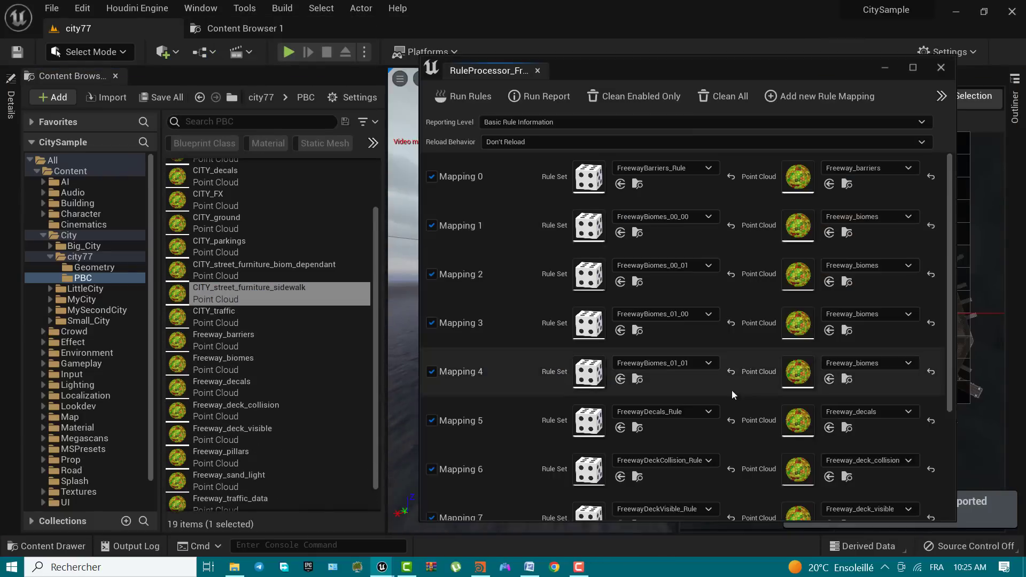
Assign the city77 point cloud Freeway_barriers to Mapping 0 and Freeway_biomes to Mappings 1 to 4
drag(252, 340, 828, 176)
drag(223, 358, 818, 220)
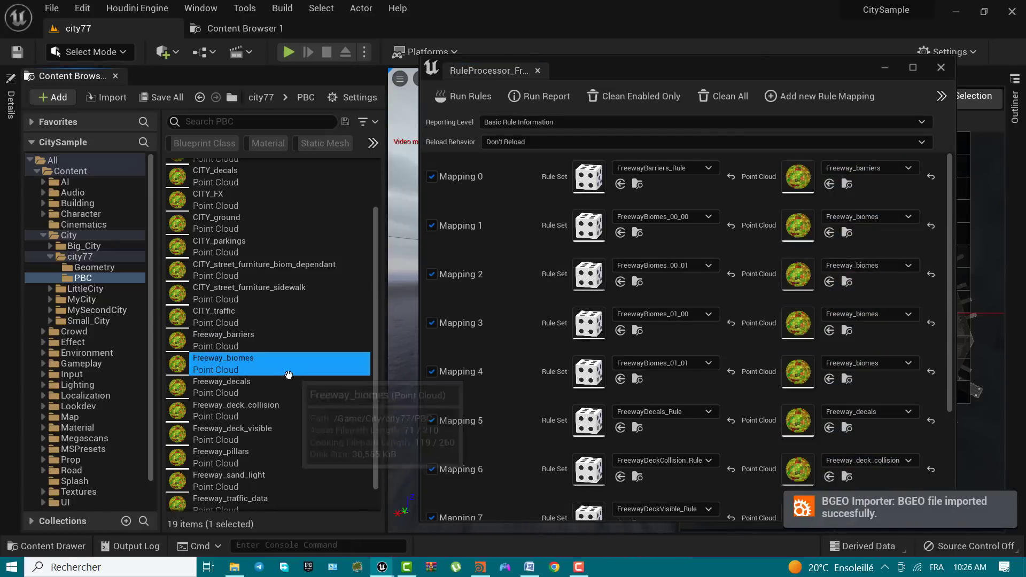
drag(257, 363, 846, 270)
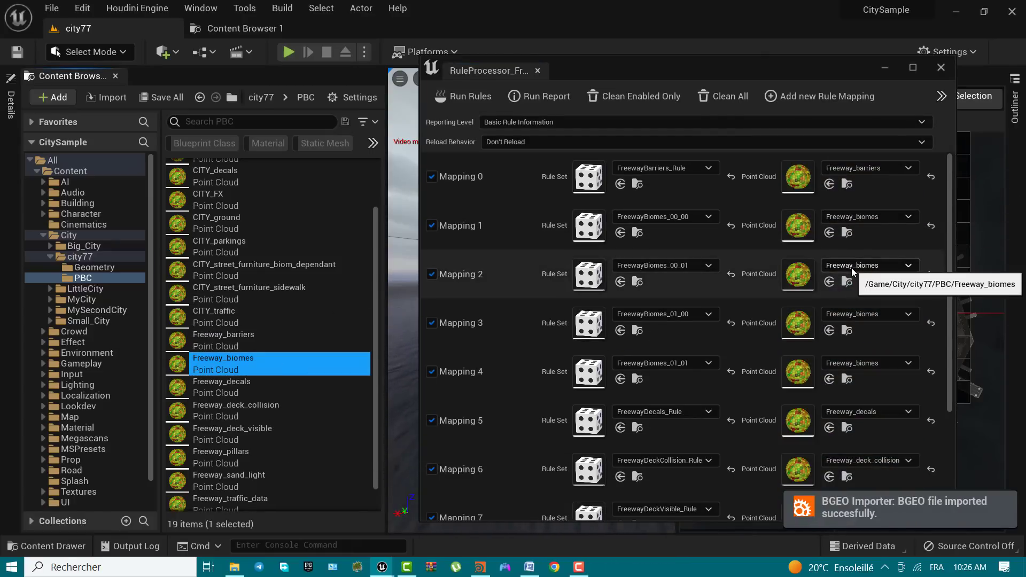
drag(267, 364, 867, 318)
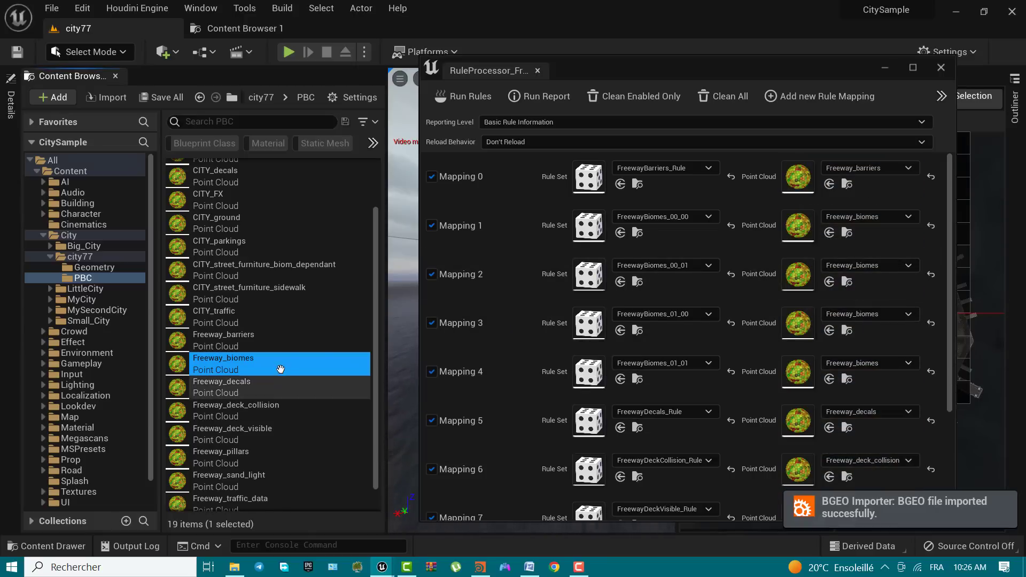
drag(278, 365, 866, 363)
Assign the city77 point clouds Freeway_decals, Freeway_deck_collision, Freeway_deck_visible and Freeway_pillars to Mappings 5 to 8
scroll(866, 361, down, 5)
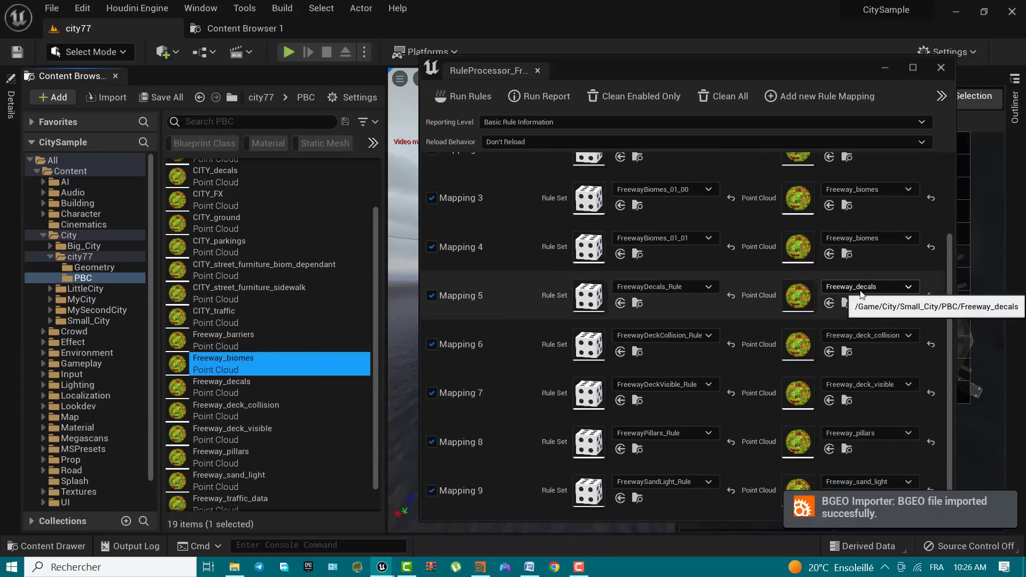
drag(222, 381, 866, 288)
drag(243, 411, 857, 348)
scroll(869, 346, down, 2)
click(233, 428)
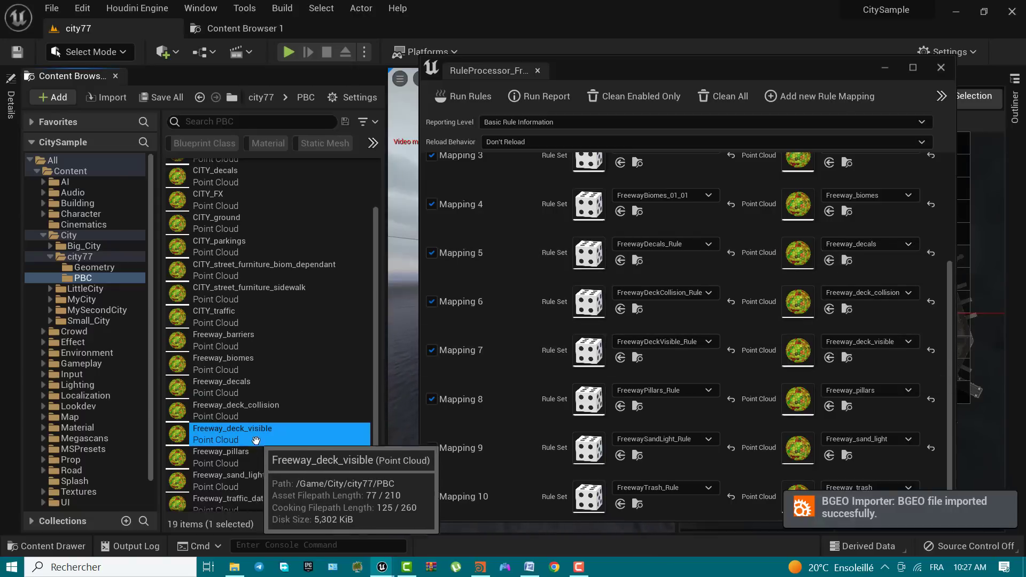
drag(232, 428, 872, 342)
drag(222, 451, 869, 393)
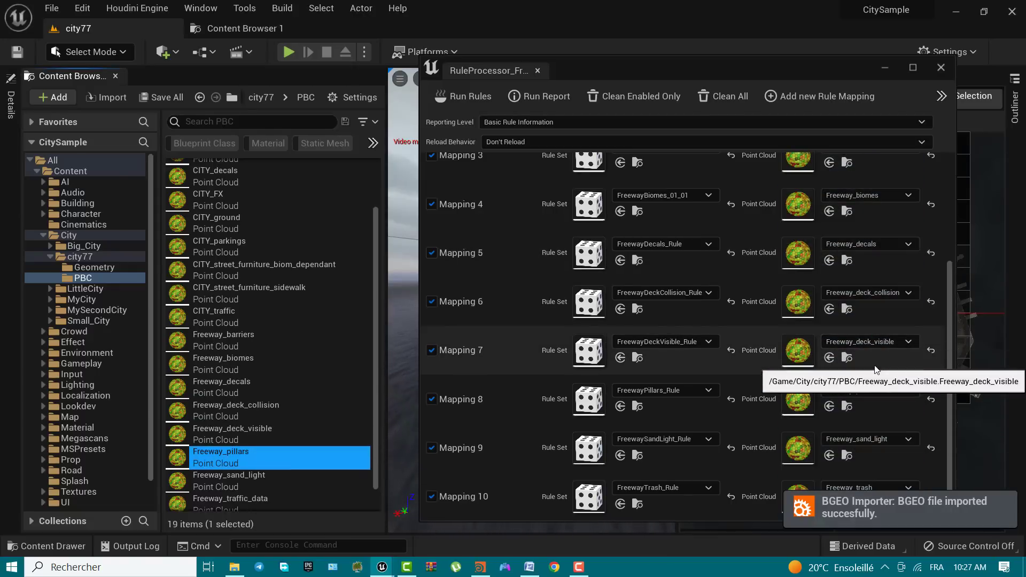
Assign the city77 point clouds Freeway_sand_light and Freeway_trash to Mappings 9 and 10, and run the freeway rules
drag(473, 67, 421, 16)
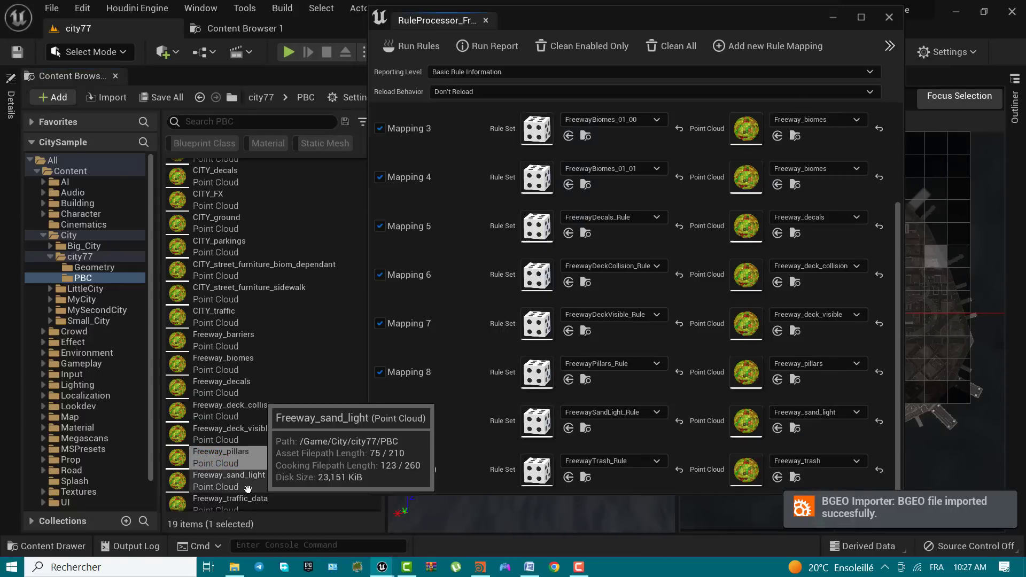
drag(221, 476, 820, 423)
scroll(258, 369, down, 2)
drag(222, 500, 808, 464)
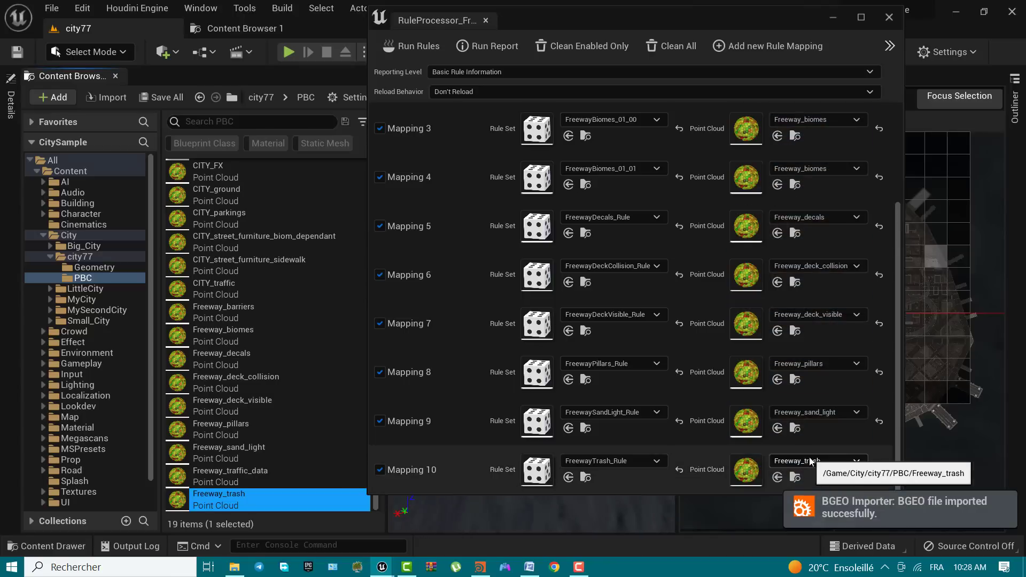
scroll(812, 261, up, 3)
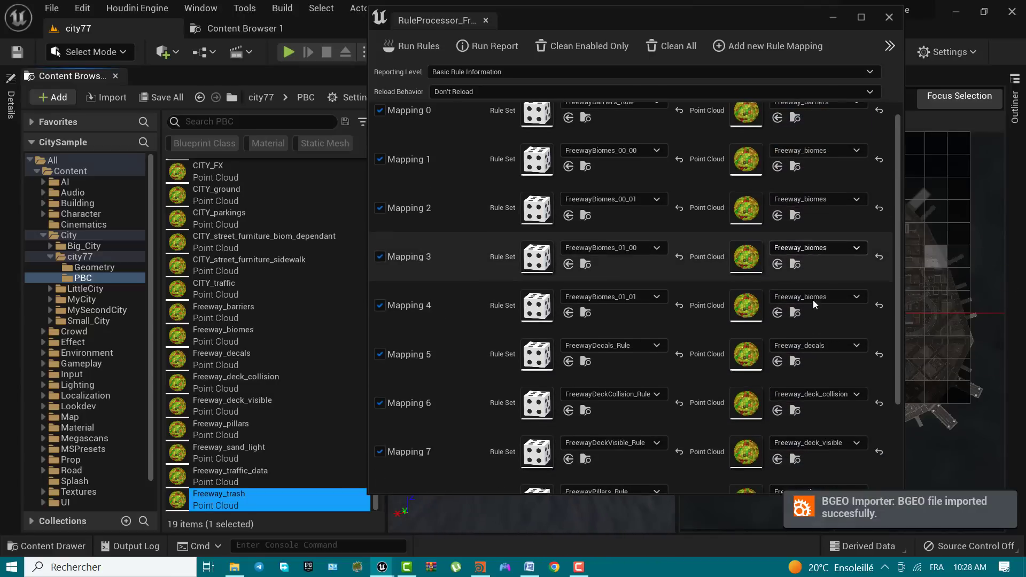
click(411, 46)
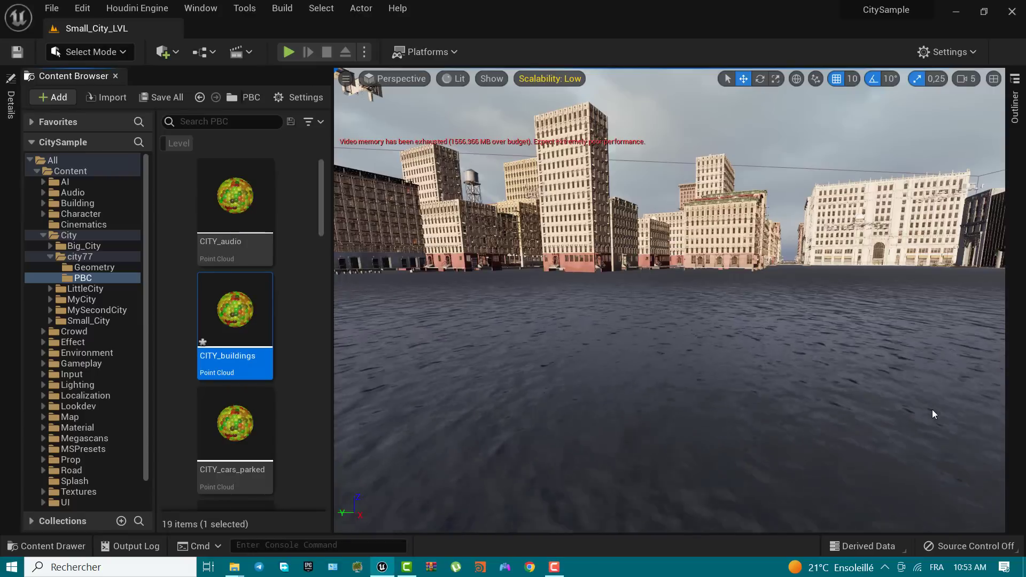
Open the RuleProcessor_City rule processor and review the point clouds assigned to its mappings
click(201, 8)
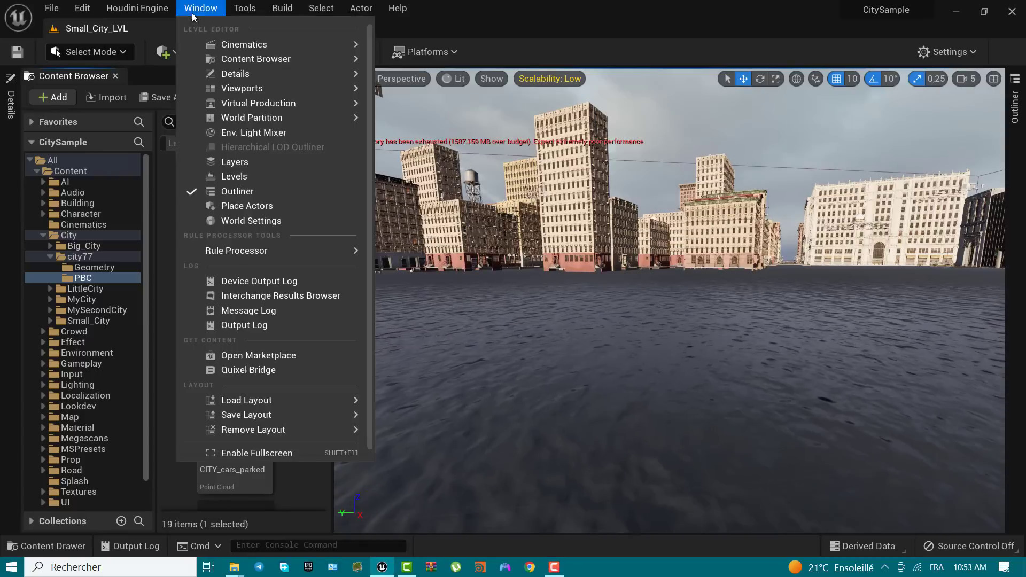
mouse_move(278, 250)
click(448, 316)
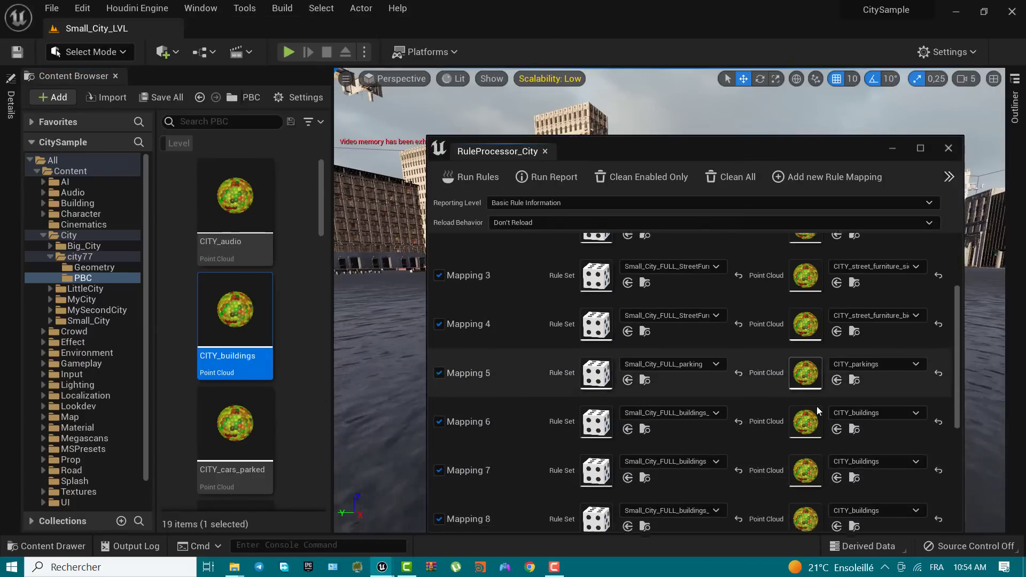
scroll(818, 412, down, 4)
scroll(803, 380, up, 3)
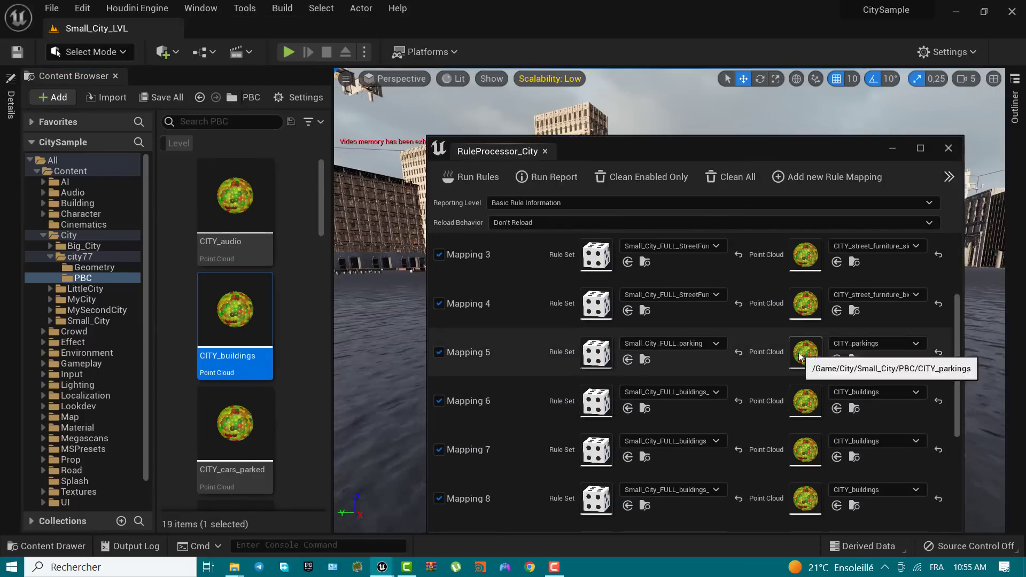
Disable the rule mappings in the city rule processor, including Mappings 7 to 13
scroll(806, 299, up, 6)
click(439, 256)
scroll(439, 406, down, 9)
click(439, 314)
click(438, 363)
click(439, 411)
click(438, 460)
scroll(435, 461, down, 5)
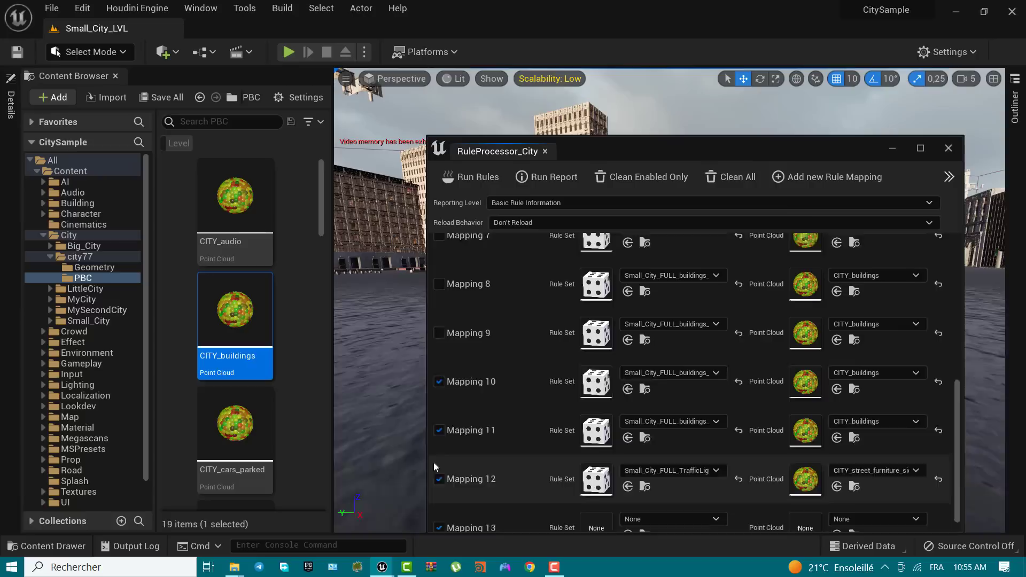
scroll(434, 468, down, 1)
click(439, 361)
click(439, 411)
click(438, 459)
click(439, 507)
Re-enable the building Mappings 8 to 11 in the city rule processor and run the rules
click(503, 315)
click(439, 313)
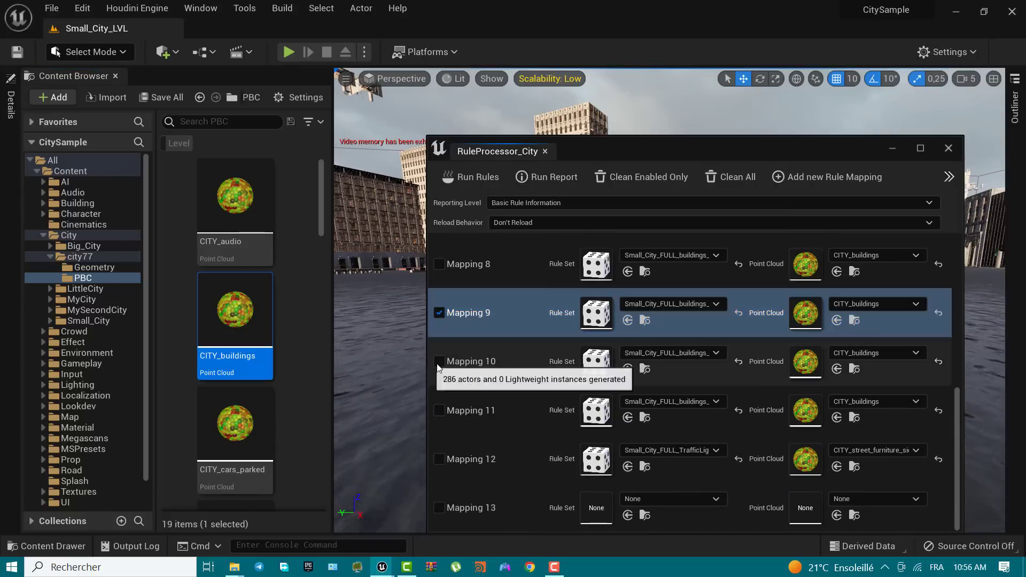
click(438, 362)
click(439, 411)
click(439, 264)
scroll(758, 338, up, 1)
scroll(759, 342, down, 2)
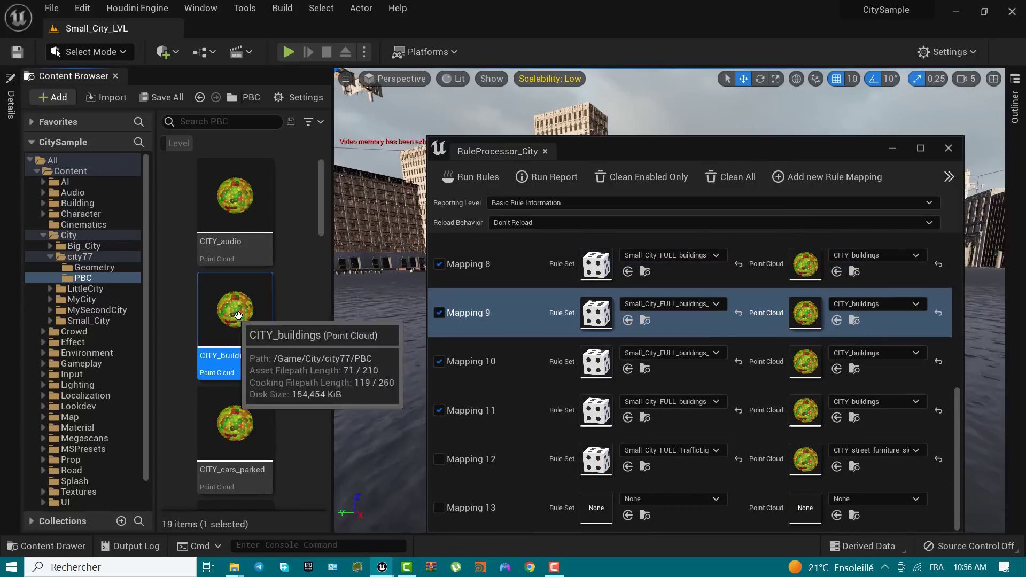
scroll(855, 393, up, 1)
scroll(764, 353, down, 1)
scroll(280, 468, down, 5)
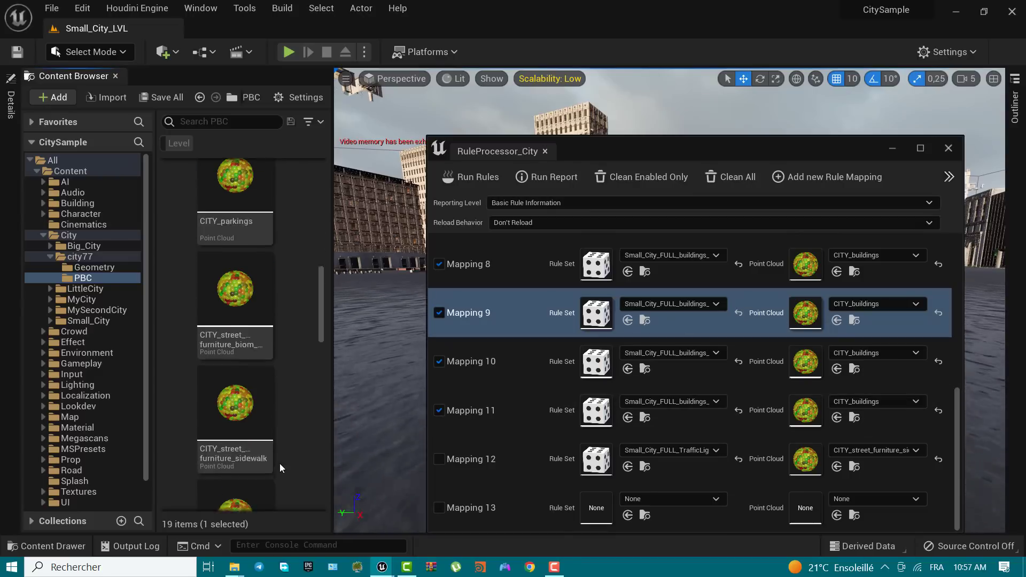
scroll(280, 468, down, 8)
click(471, 178)
click(554, 567)
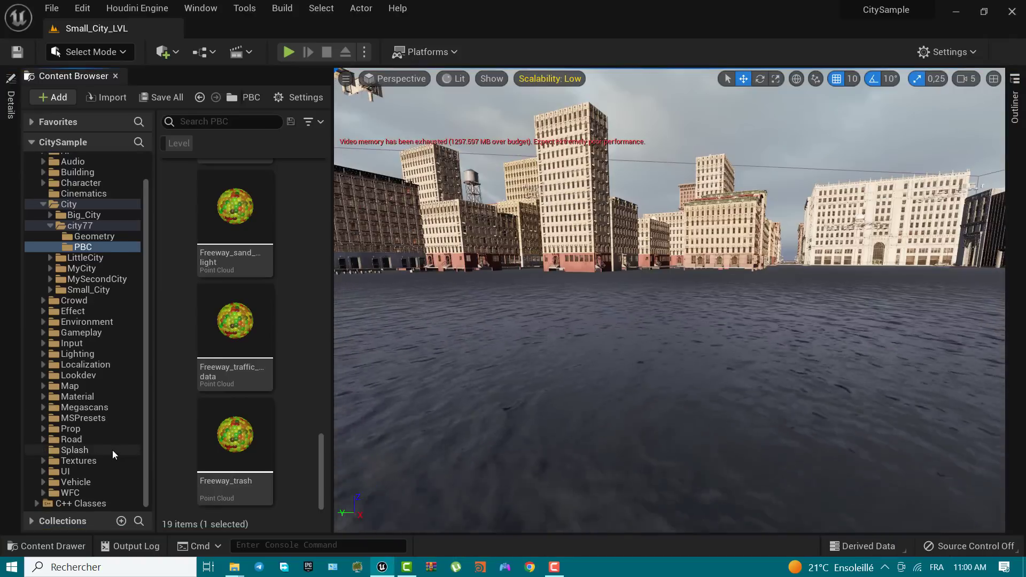
Open the city77 level from the project's Map folder
click(80, 376)
click(70, 386)
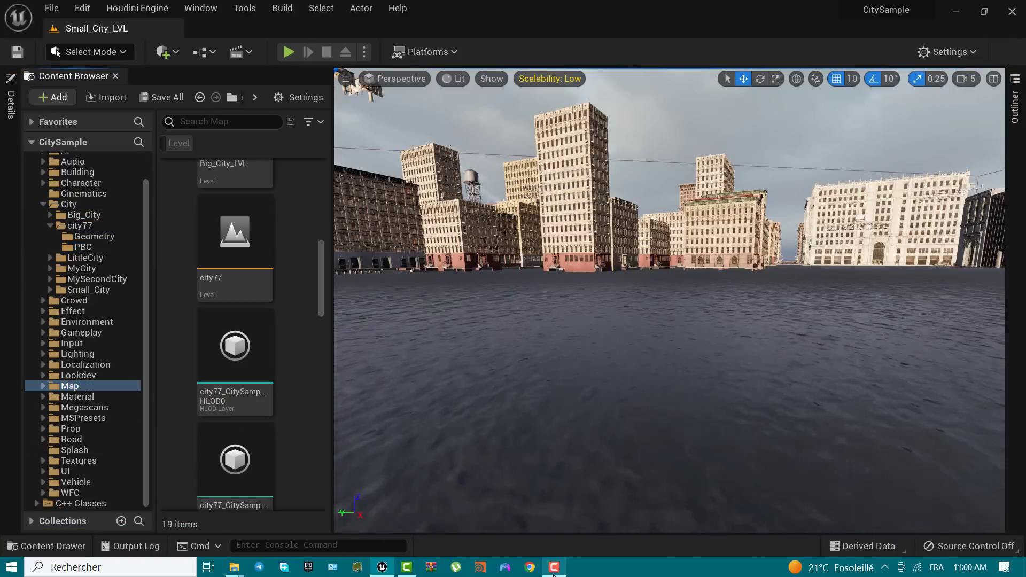
double_click(234, 241)
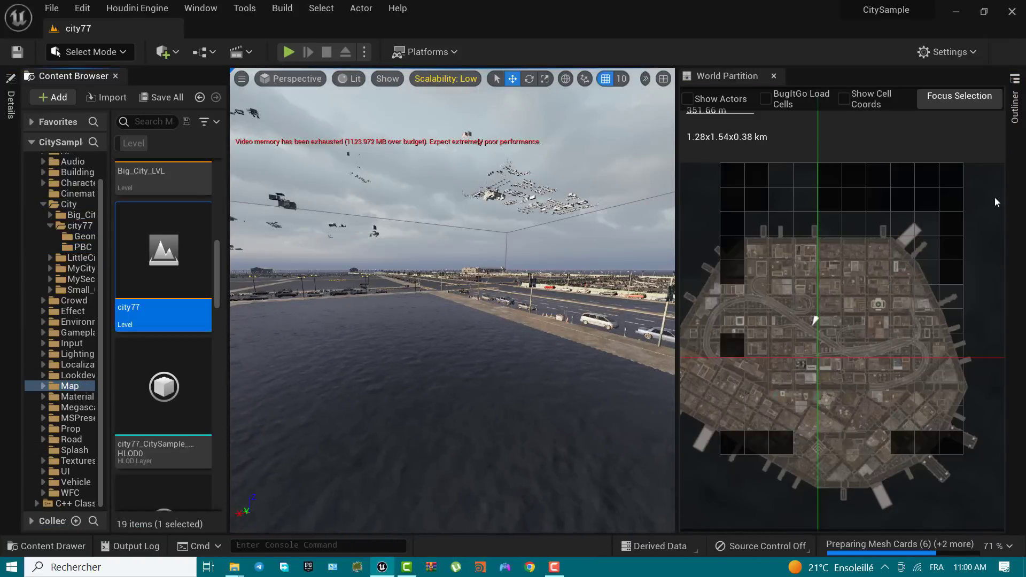
mouse_move(906, 558)
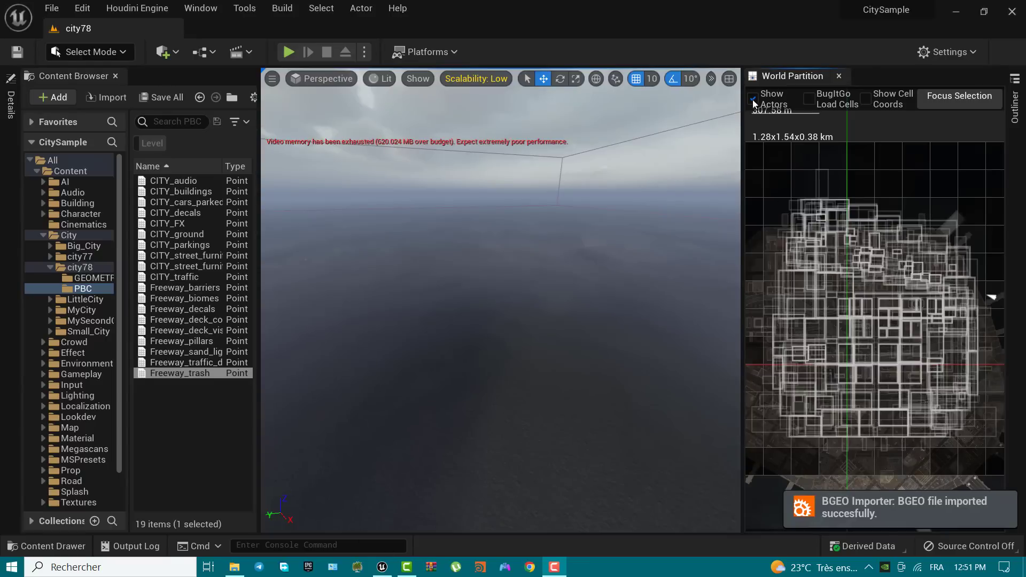
Widen the World Partition map with actors shown, then select the cells covering the city78 area and load them
drag(742, 270, 587, 271)
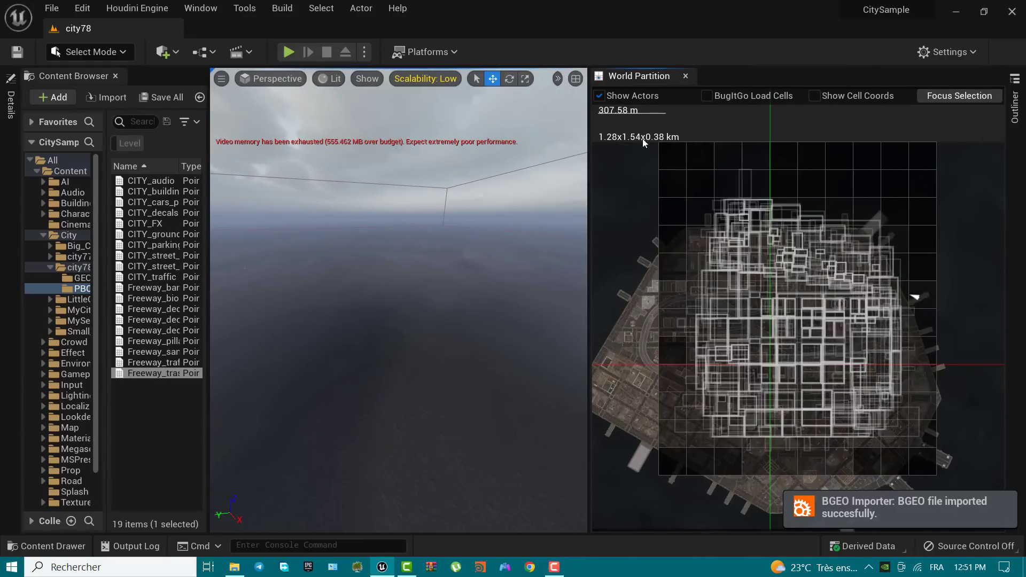
click(600, 97)
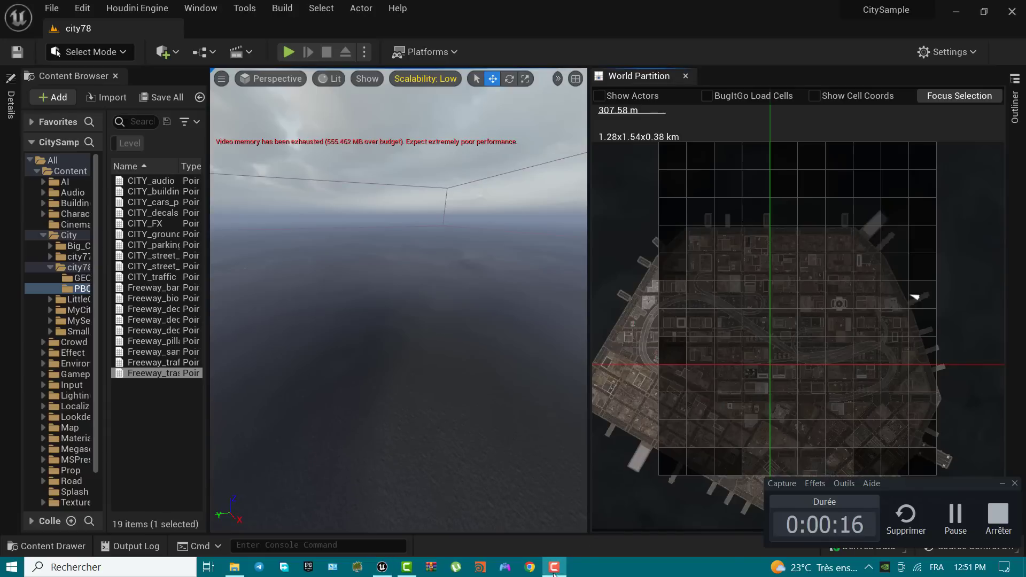
click(599, 95)
drag(617, 182, 1002, 484)
right_click(820, 267)
click(879, 295)
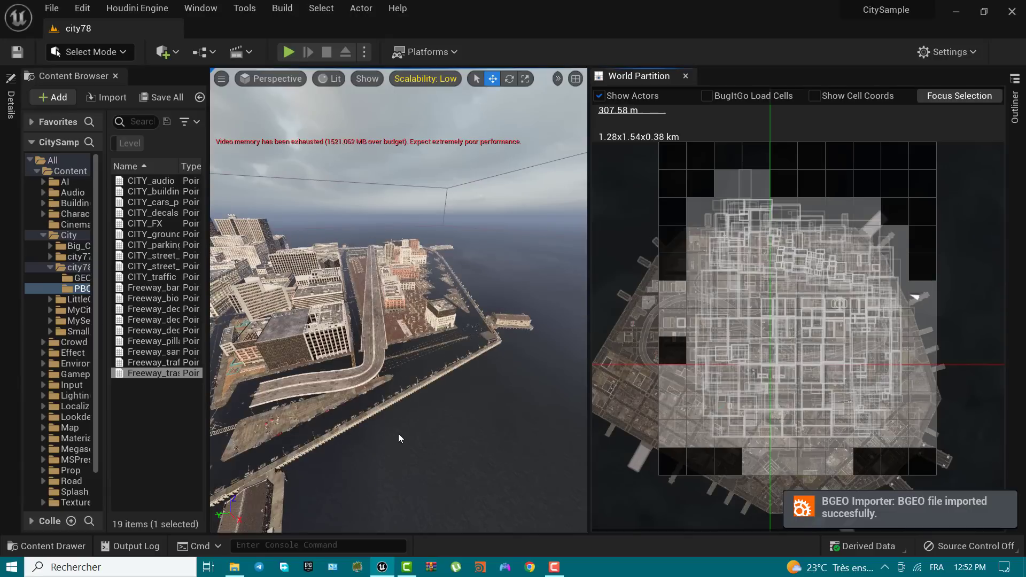
Examine the loaded city78 in a full-screen viewport, from an aerial overview down to its streets and parking lots
right_drag(399, 434, 315, 434)
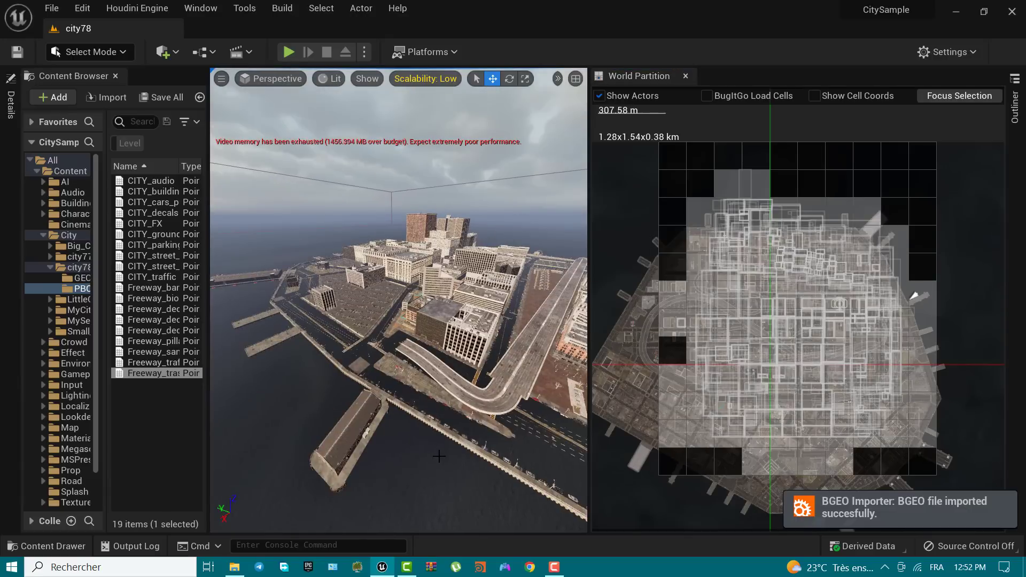
key(F11)
right_drag(440, 458, 326, 458)
right_drag(420, 478, 420, 427)
right_drag(596, 192, 689, 236)
key(e)
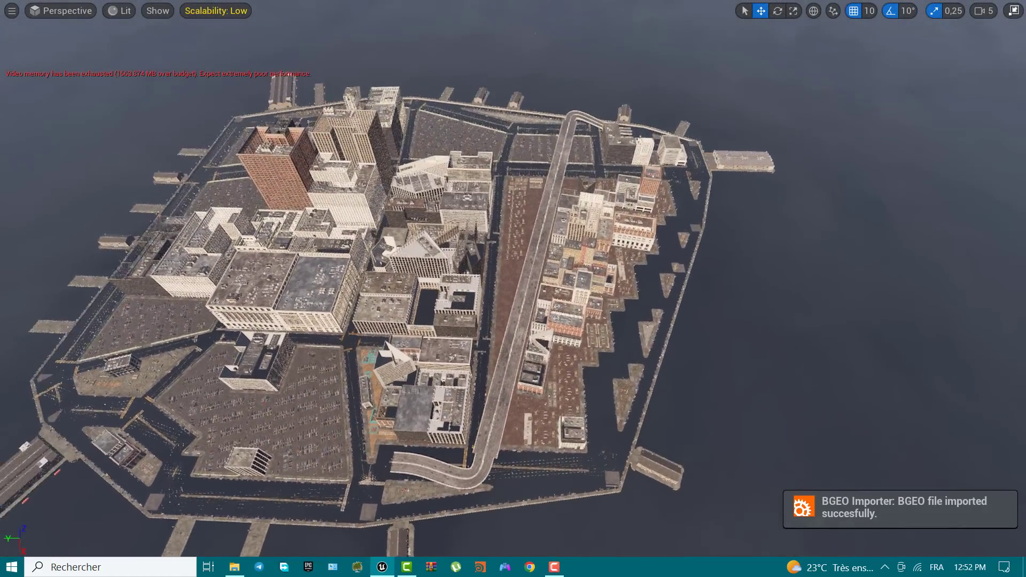
right_drag(661, 184, 636, 188)
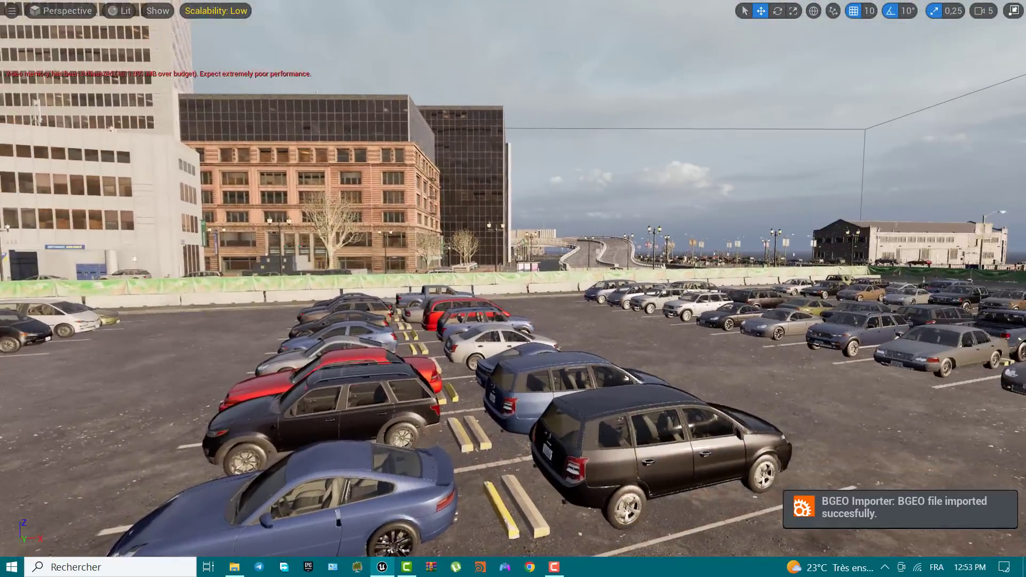
Fly along the city78 freeway to inspect its deck, barriers and the surrounding buildings and streets
key(w)
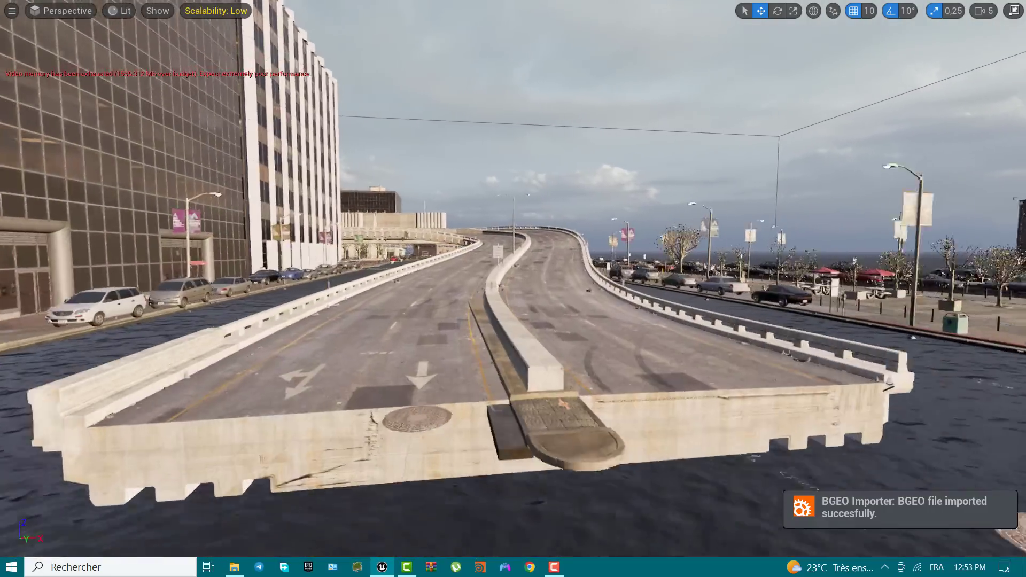
key(w)
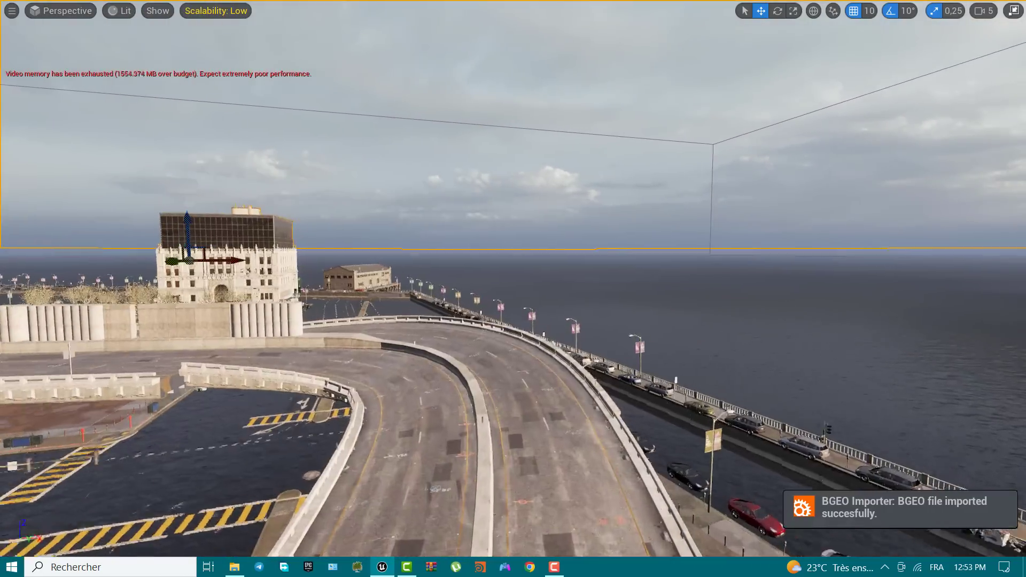
key(w)
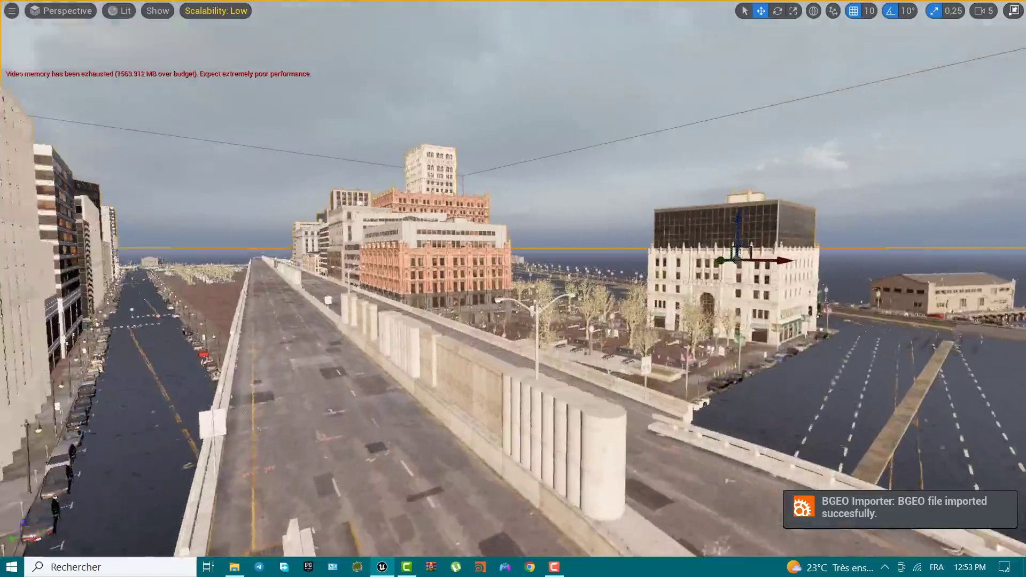
key(w)
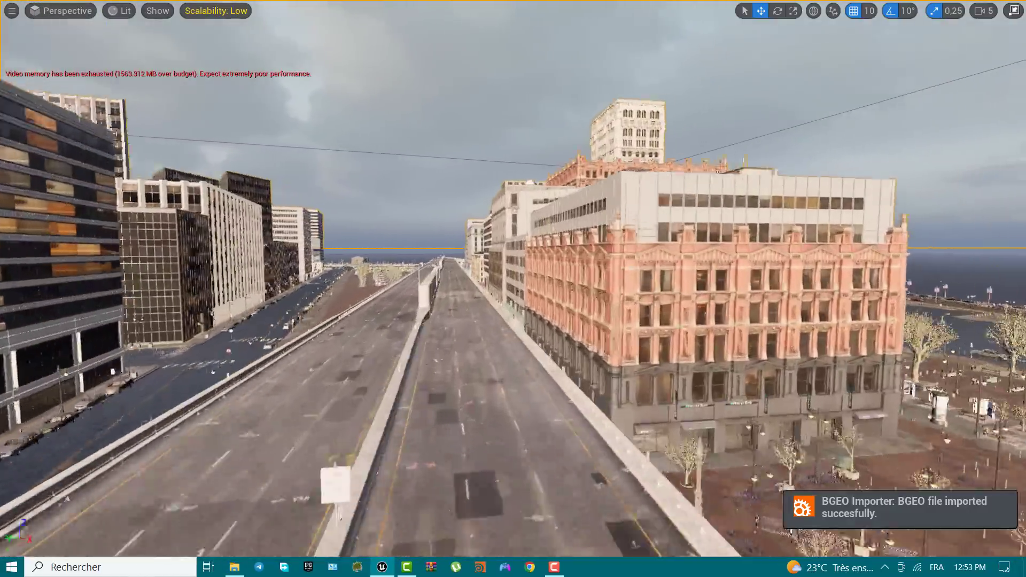
key(w)
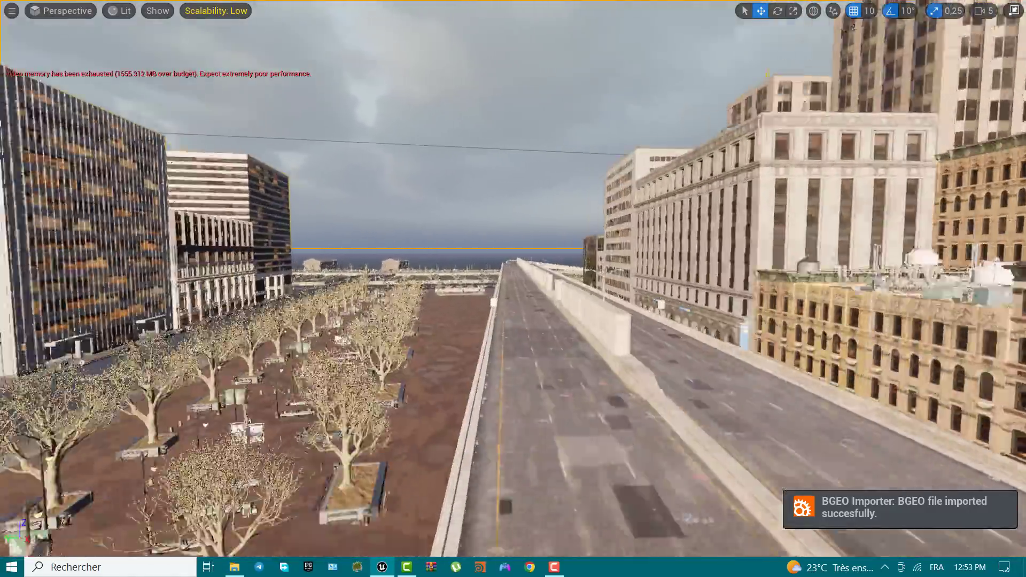
key(w)
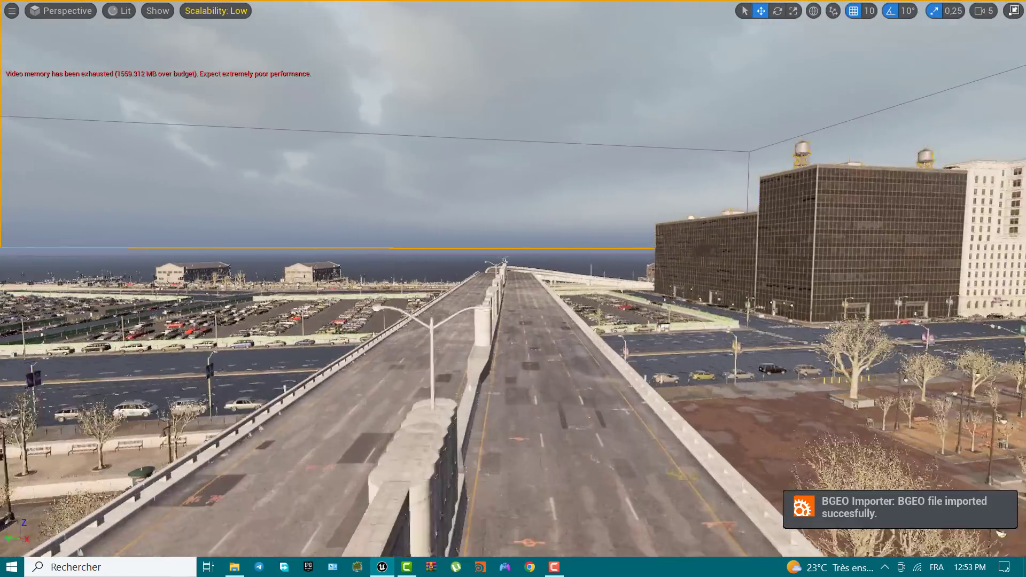
key(w)
right_drag(607, 502, 690, 502)
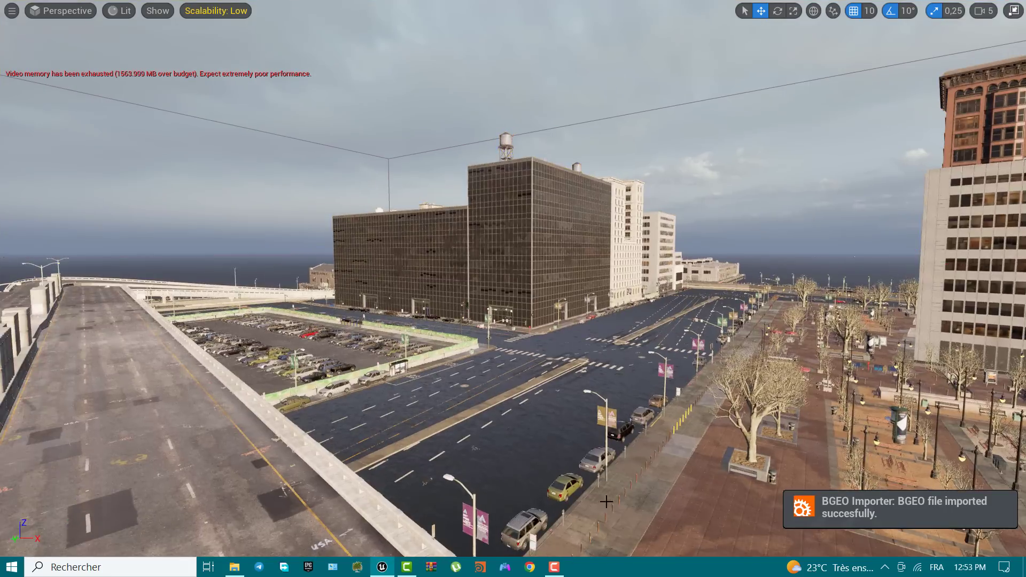